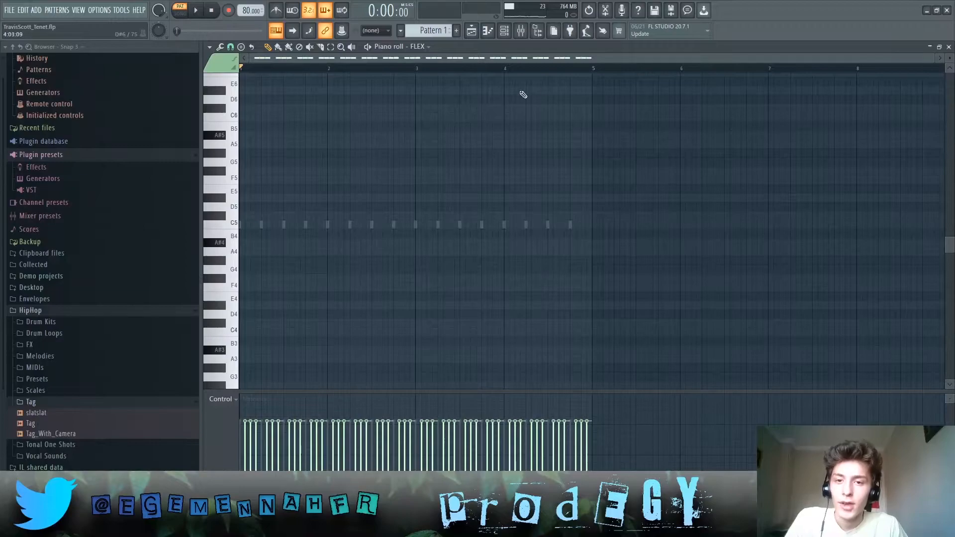
# - Inspect the FLEX channel's Synth Bass 2 preset and the Kick [ EDM ] channel's sample settings
pyautogui.click(504, 31)
pyautogui.click(567, 118)
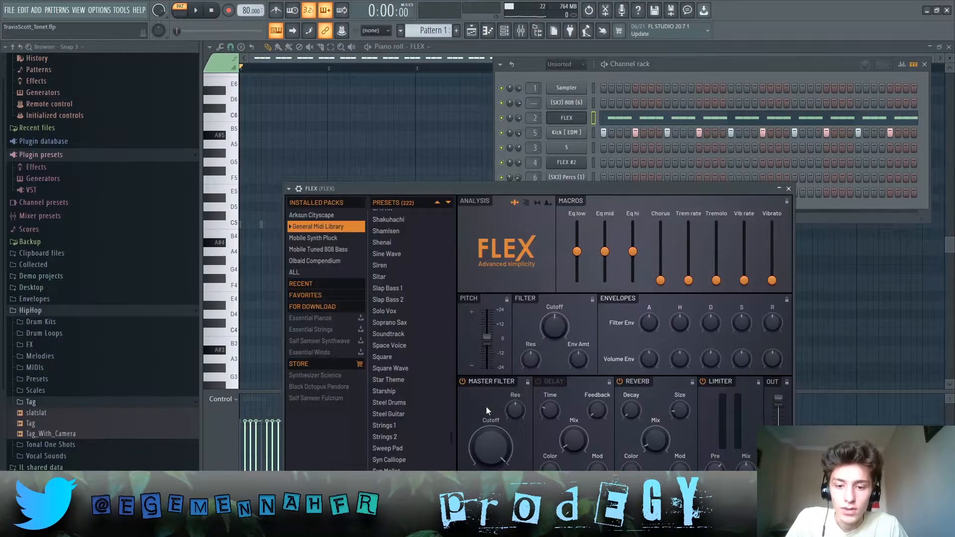
pyautogui.scroll(-5, 400, 455)
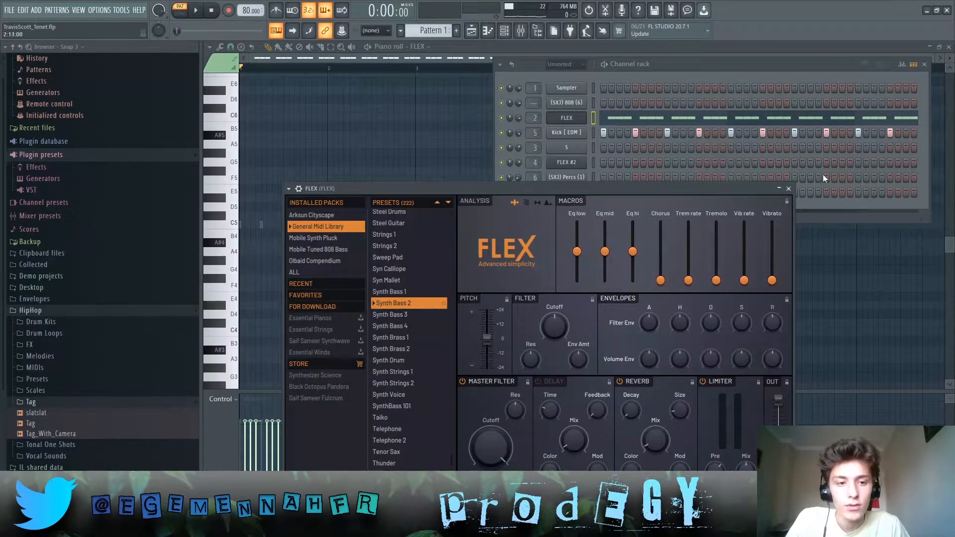
pyautogui.click(788, 188)
pyautogui.click(567, 132)
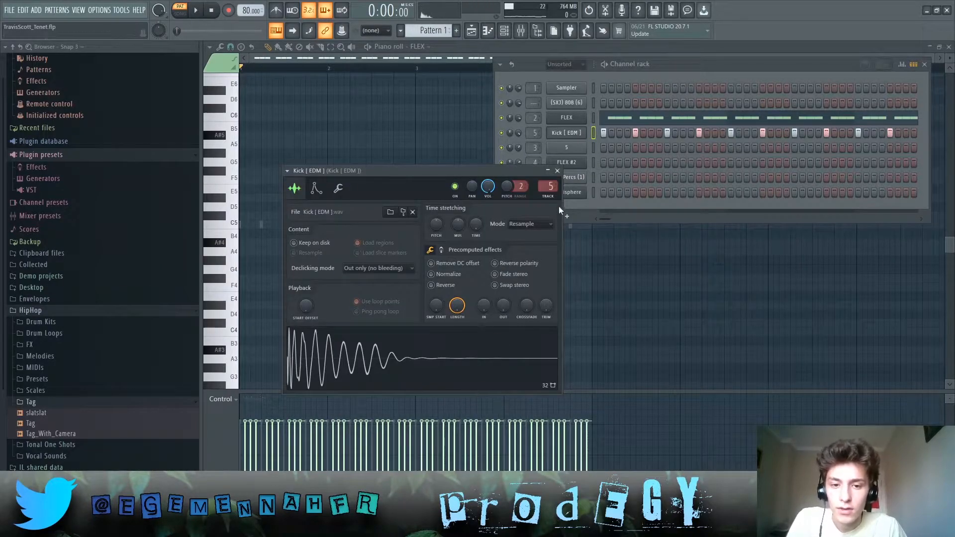
pyautogui.click(557, 171)
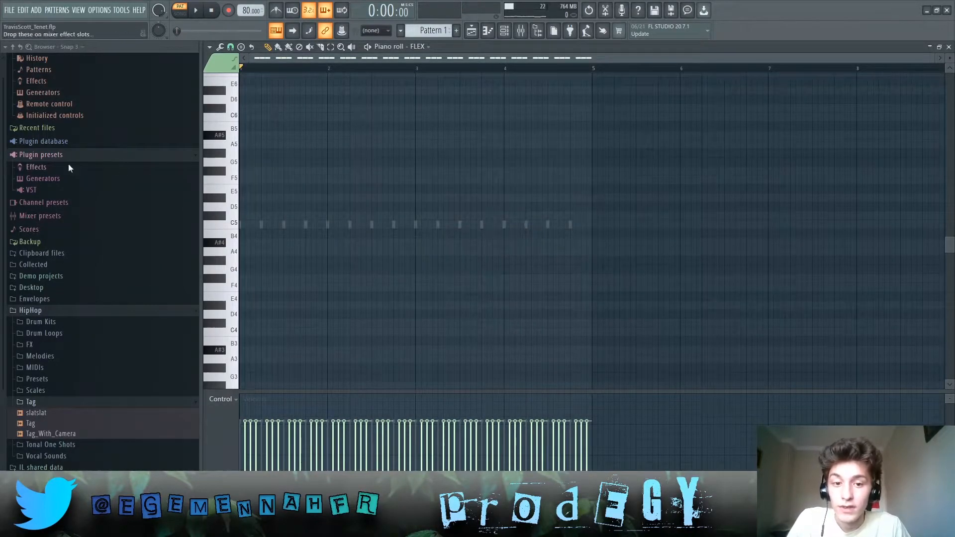
# - Examine the pitch and spacing of the repeated FLEX bass notes in Pattern 1's piano roll
pyautogui.scroll(-8, 384, 269)
pyautogui.hotkey('ctrl', 'a')
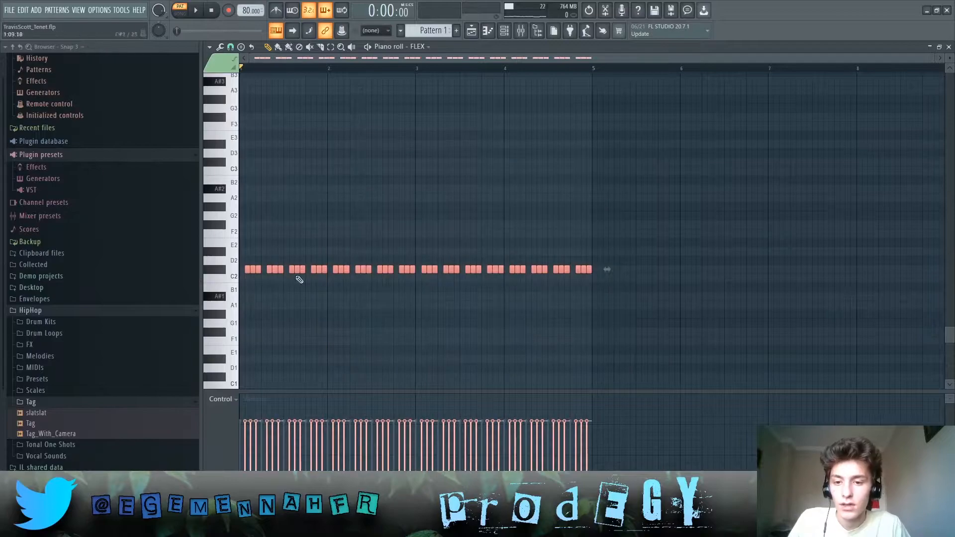
pyautogui.scroll(3, 236, 344)
pyautogui.scroll(2, 241, 308)
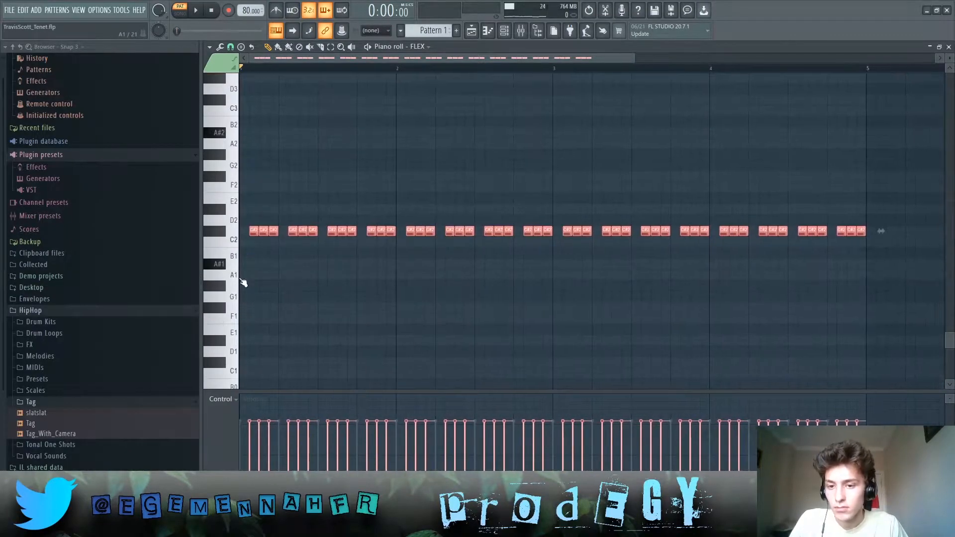
pyautogui.moveTo(249, 257); pyautogui.dragTo(291, 226)
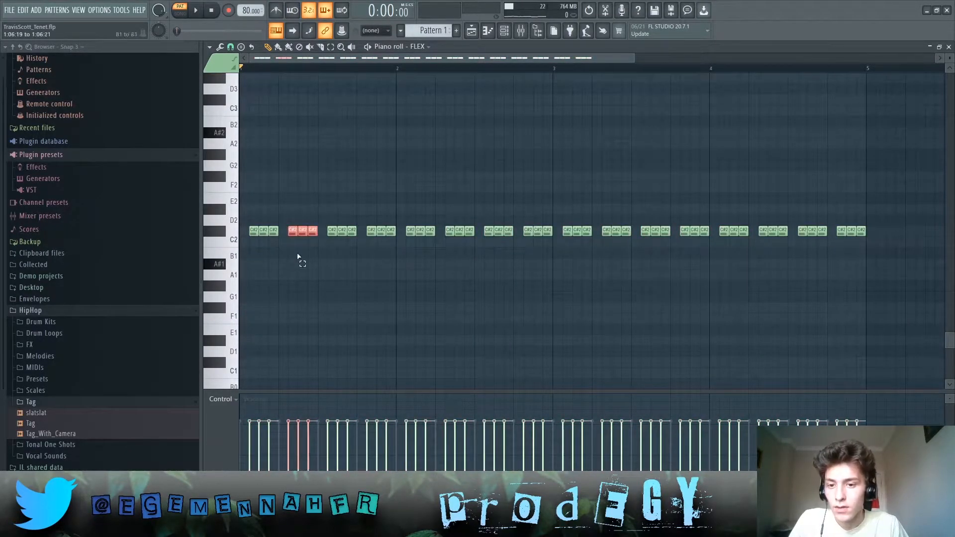
pyautogui.scroll(1, 328, 273)
pyautogui.keyDown('ctrl'); pyautogui.click(295, 312); pyautogui.keyUp('ctrl')
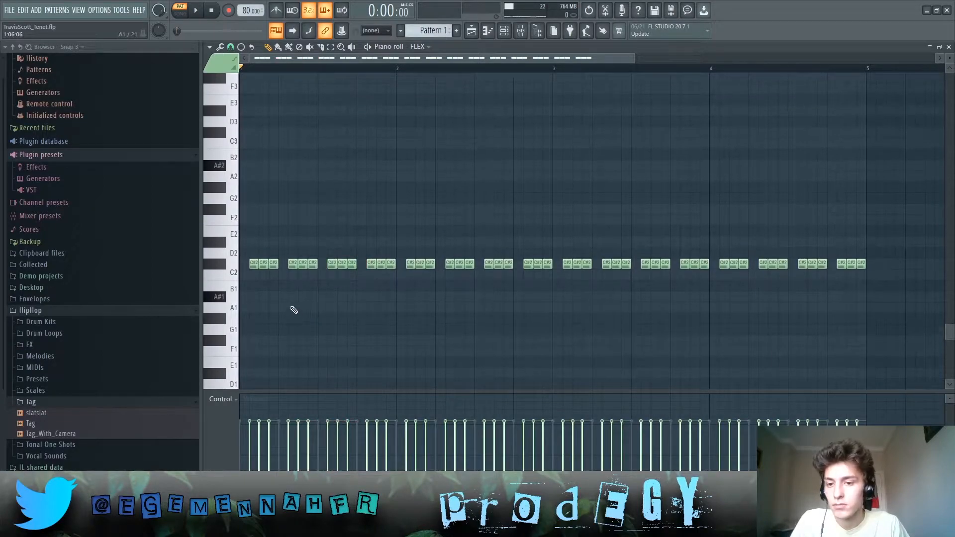
pyautogui.scroll(-2, 284, 259)
pyautogui.scroll(2, 393, 152)
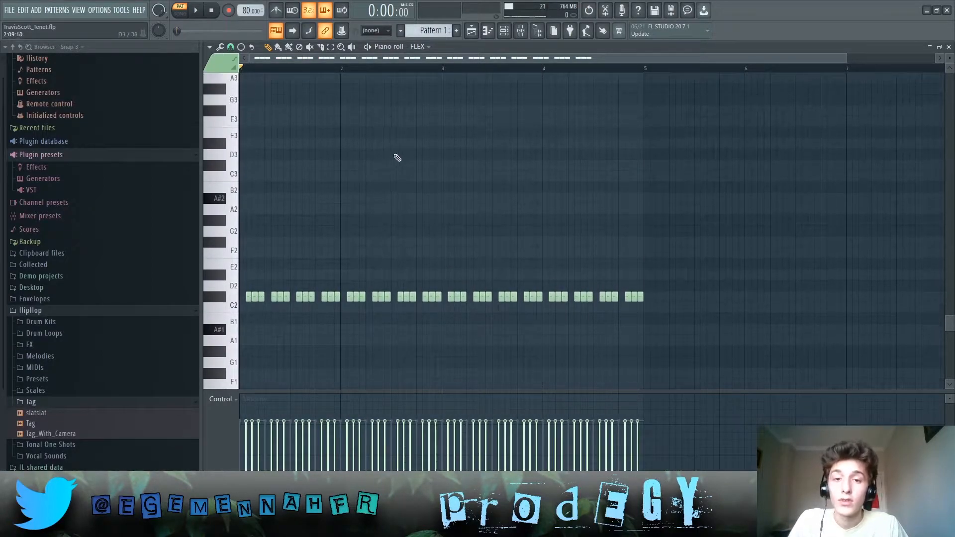
# - Play Pattern 1 to hear the FLEX bass and kick, and stop playback
pyautogui.press('space')
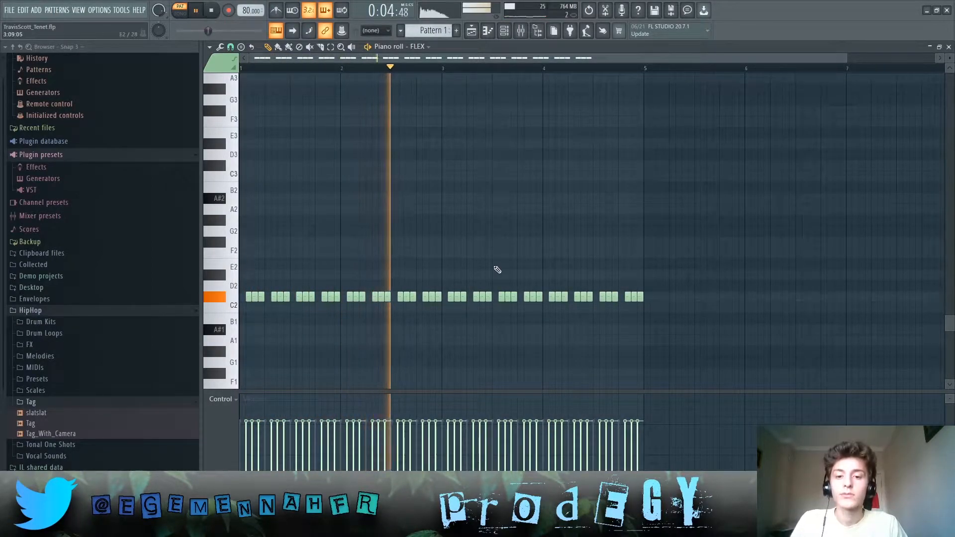
pyautogui.press('space')
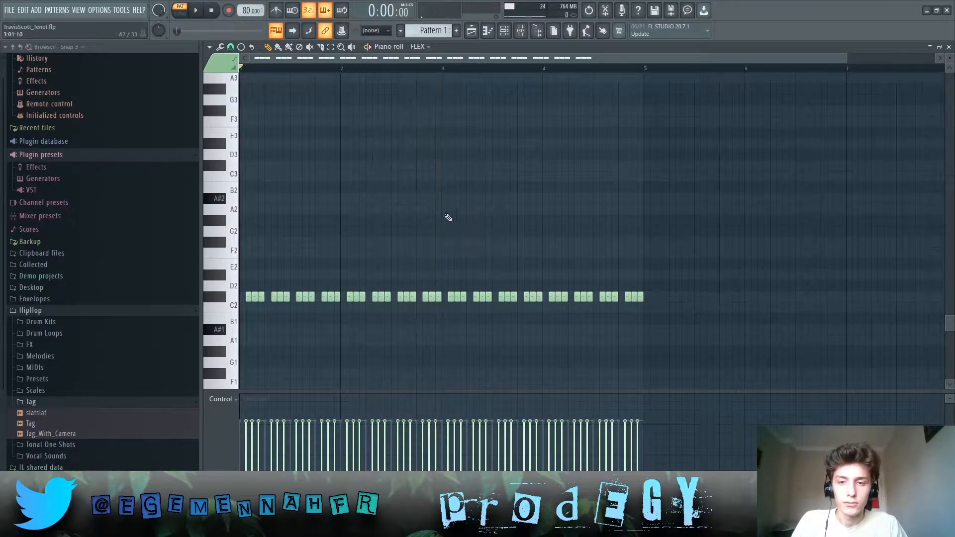
pyautogui.scroll(1, 431, 211)
pyautogui.scroll(-2, 405, 175)
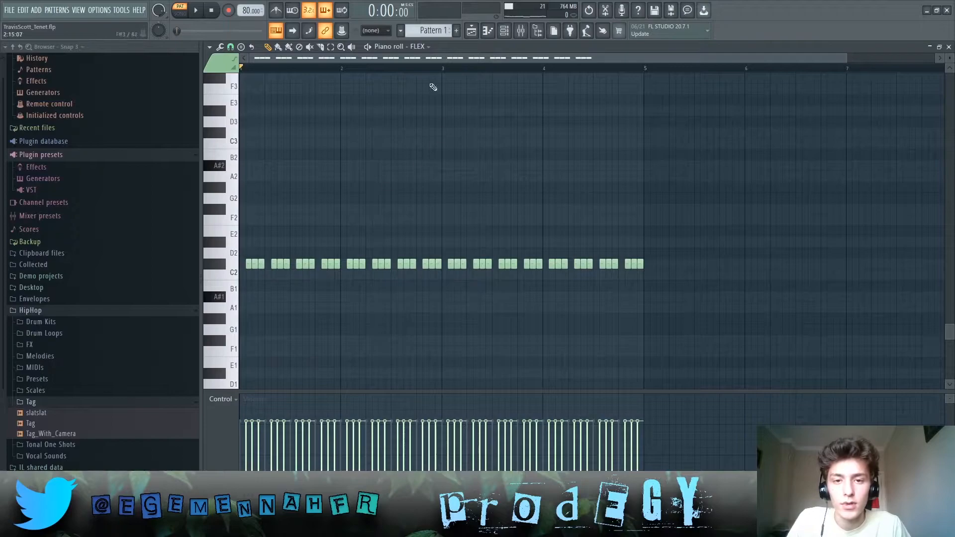
# - Open the spinz pattern from the playlist to view its 808 notes in the piano roll
pyautogui.click(476, 34)
pyautogui.scroll(2, 370, 150)
pyautogui.doubleClick(372, 220)
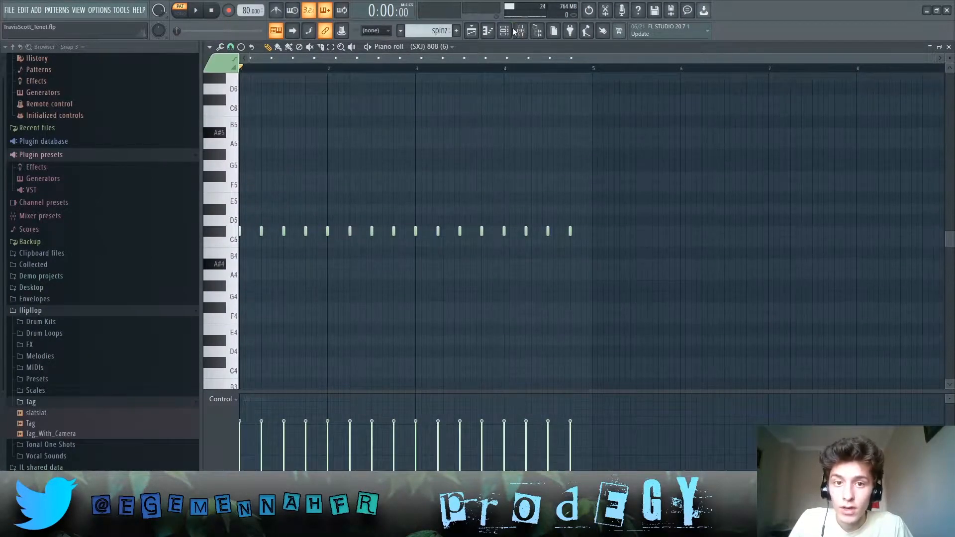
# - Inspect the Fruity parametric EQ 2 curve on the 808 mixer track and close it
pyautogui.click(530, 32)
pyautogui.click(228, 200)
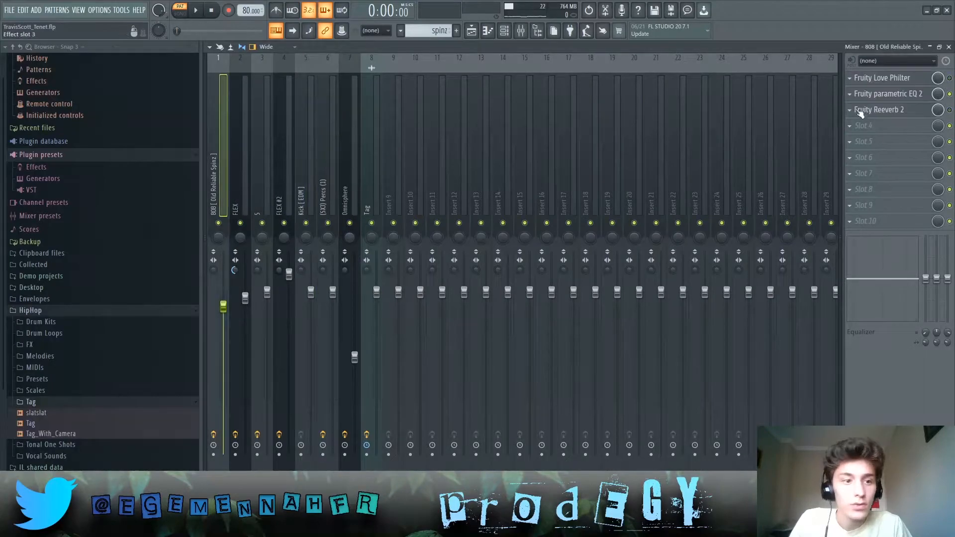
pyautogui.click(891, 94)
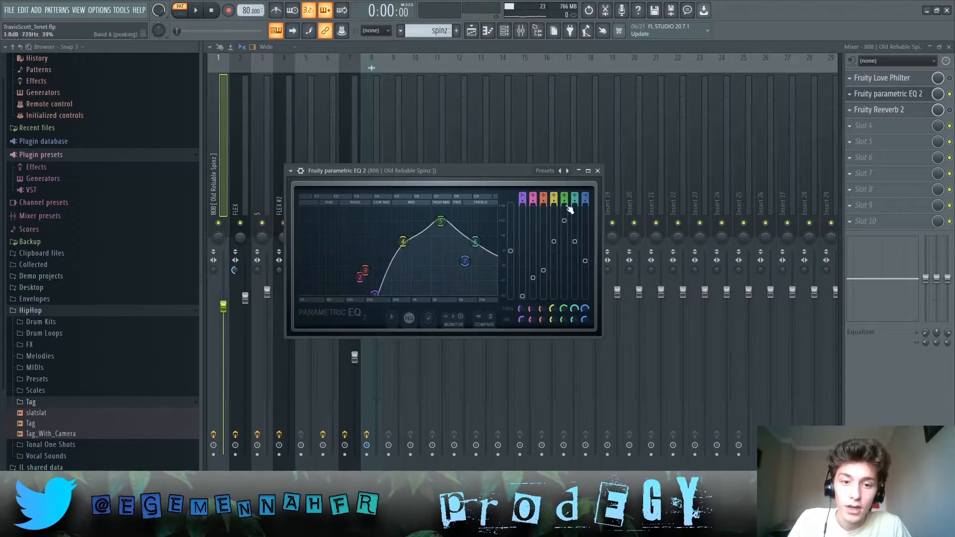
pyautogui.click(598, 170)
# - Solo Track 6 in the playlist and listen to the spinz pattern, checking its mixer and channel rack settings
pyautogui.click(475, 34)
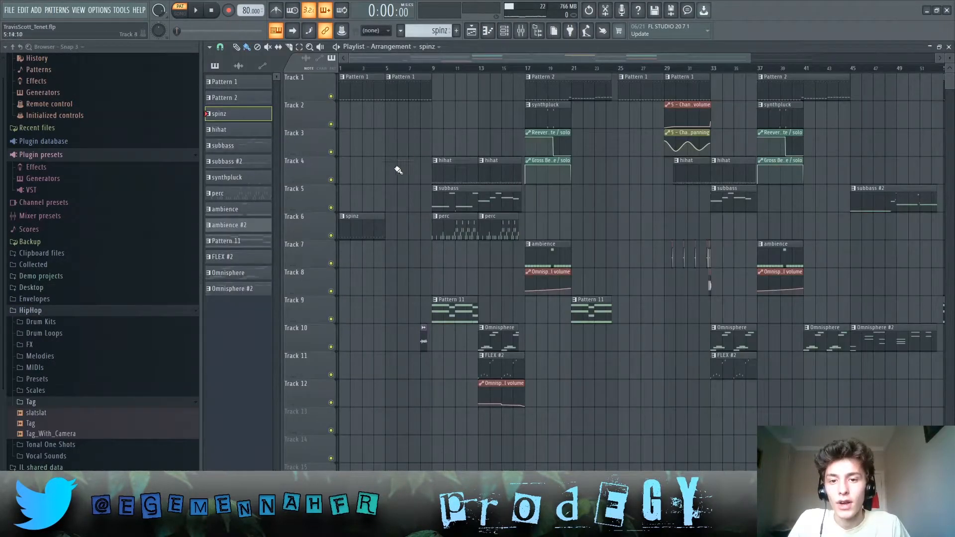
pyautogui.keyDown('ctrl'); pyautogui.click(331, 235); pyautogui.keyUp('ctrl')
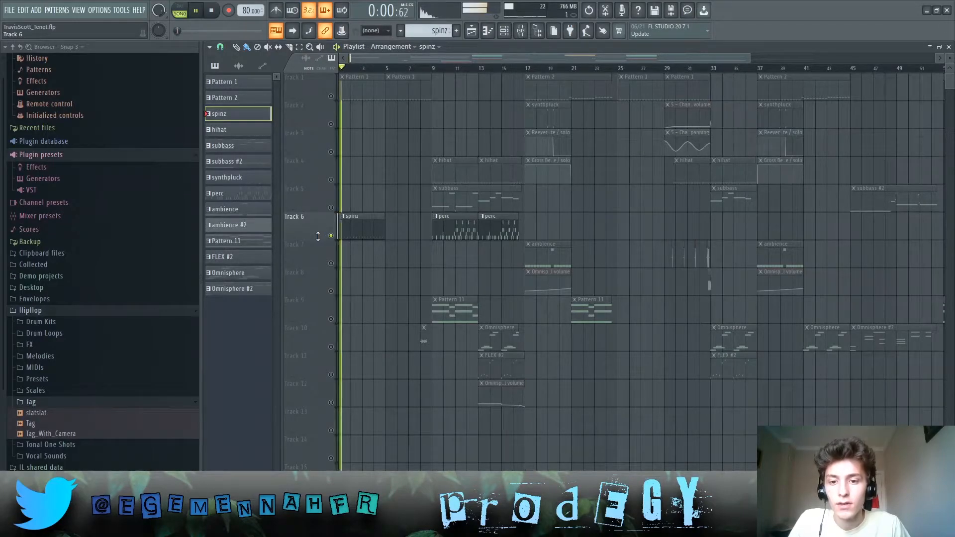
pyautogui.click(521, 32)
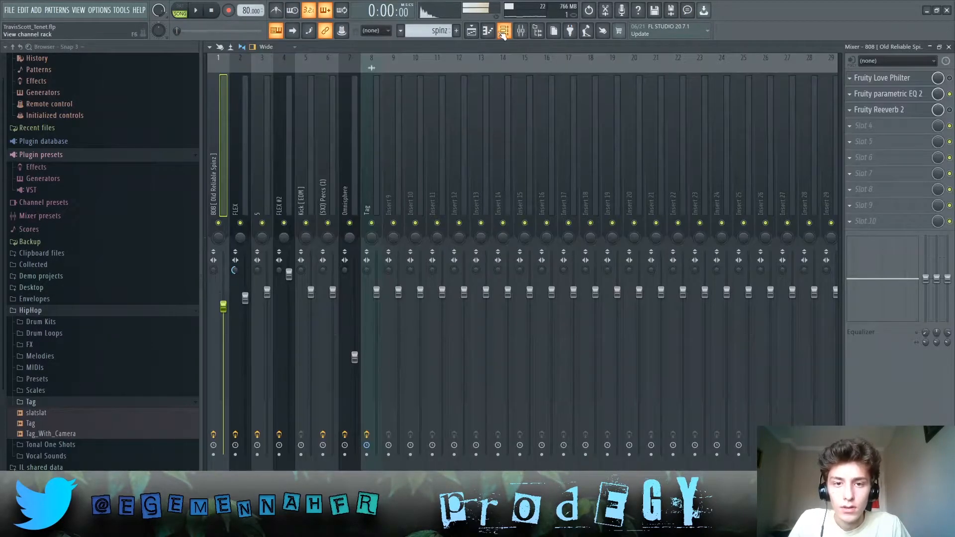
pyautogui.click(504, 33)
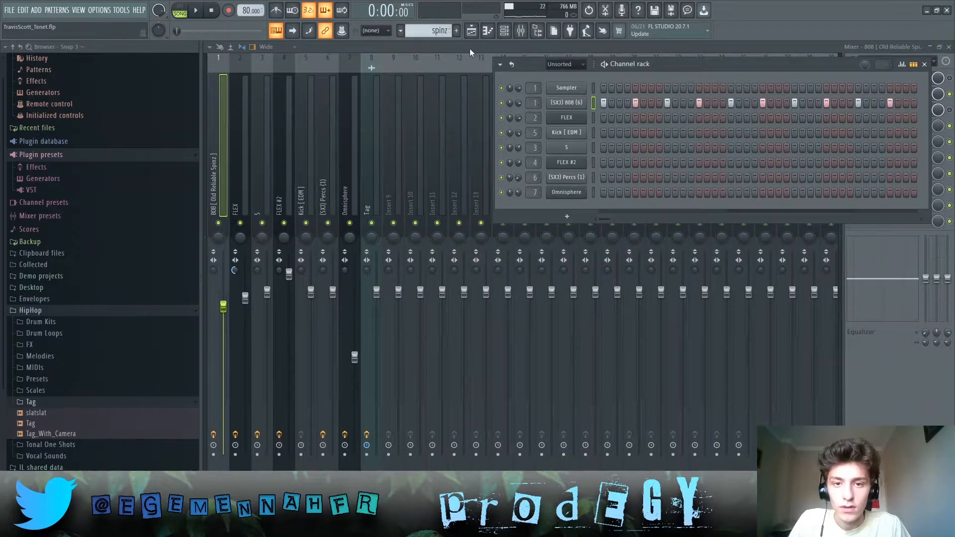
pyautogui.click(470, 49)
pyautogui.press('space')
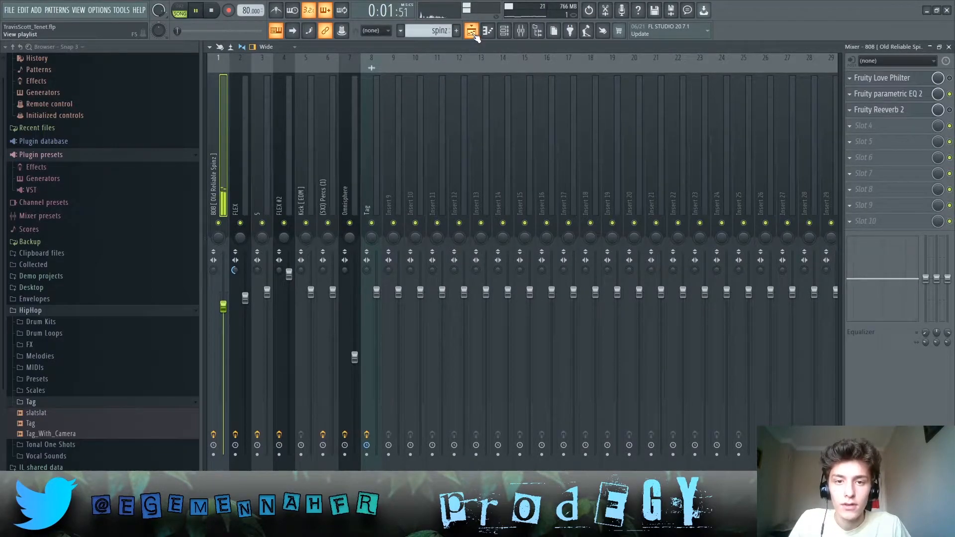
pyautogui.click(471, 31)
pyautogui.press('space')
# - Re-enable Track 1 and the remaining playlist tracks, and play the arrangement from the start
pyautogui.click(331, 96)
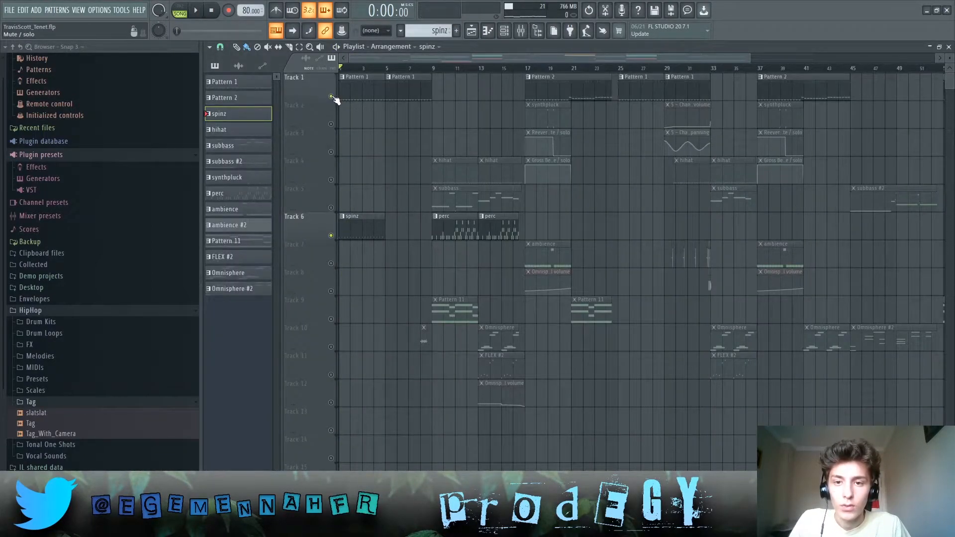
pyautogui.rightClick(331, 96)
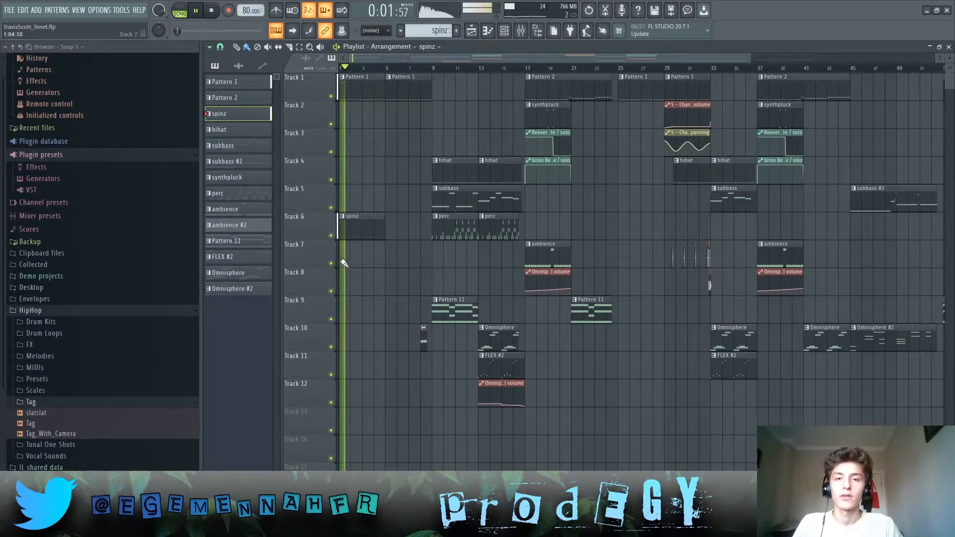
pyautogui.scroll(2, 341, 265)
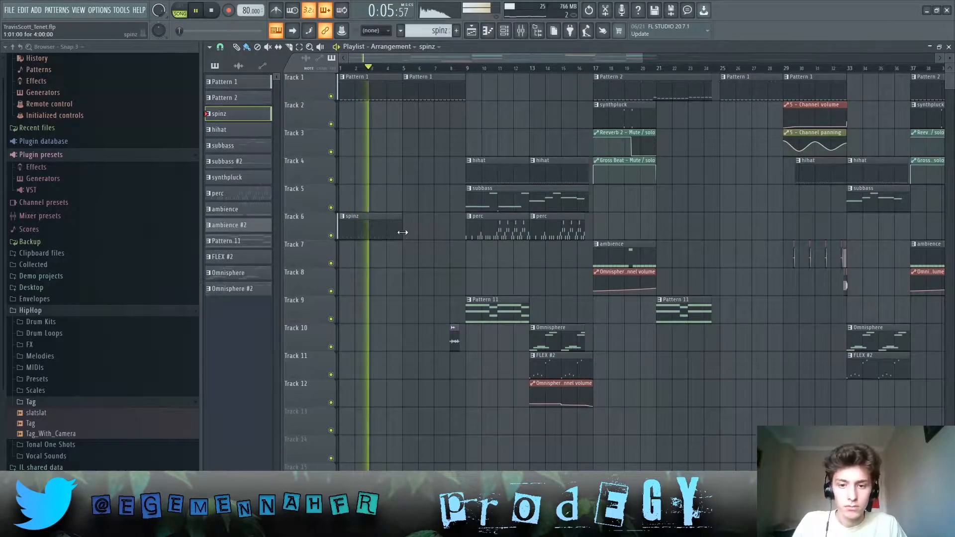
# - Examine the spinz clip's 808 notes in the piano roll with song playback stopped
pyautogui.doubleClick(377, 228)
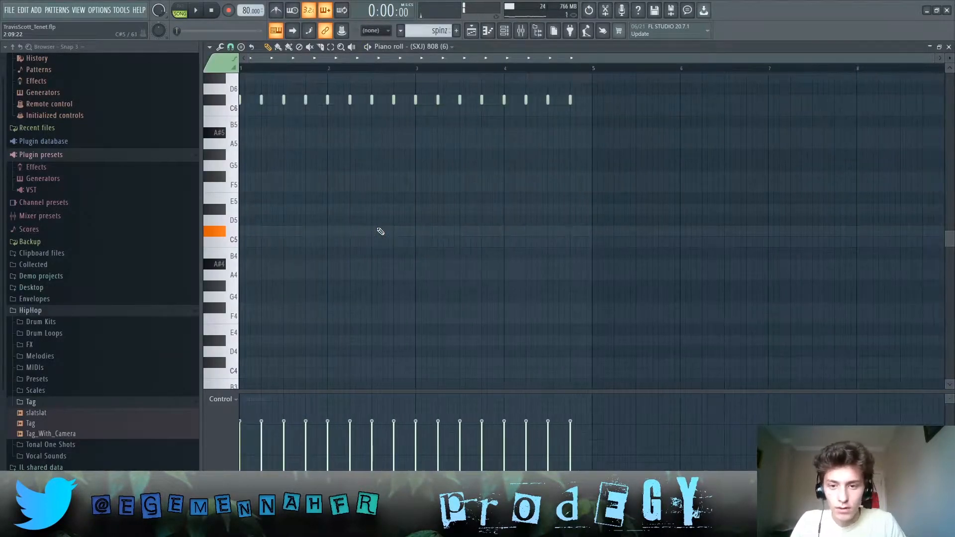
pyautogui.press('space')
pyautogui.press('space')
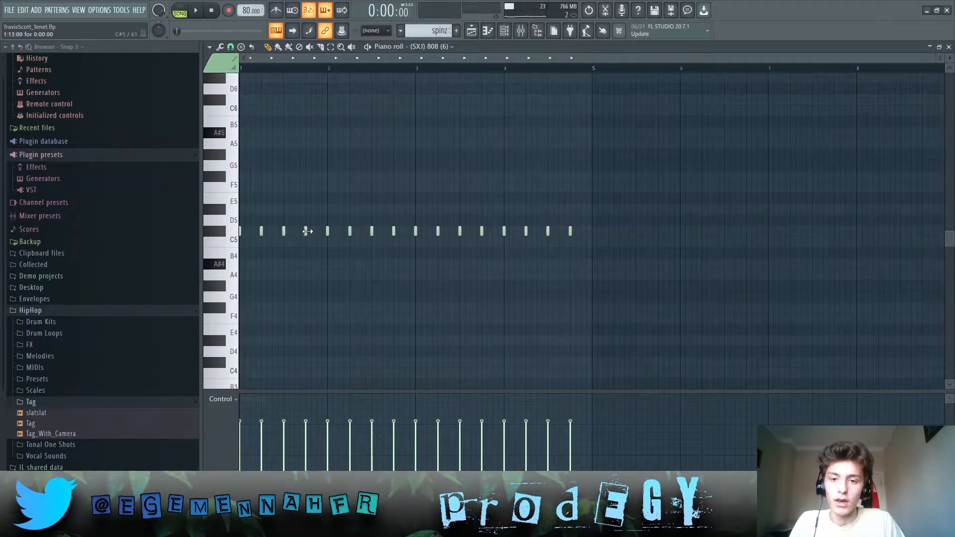
# - Move the playlist playhead to bar 9 and open the hihat pattern's notes in the piano roll
pyautogui.click(471, 30)
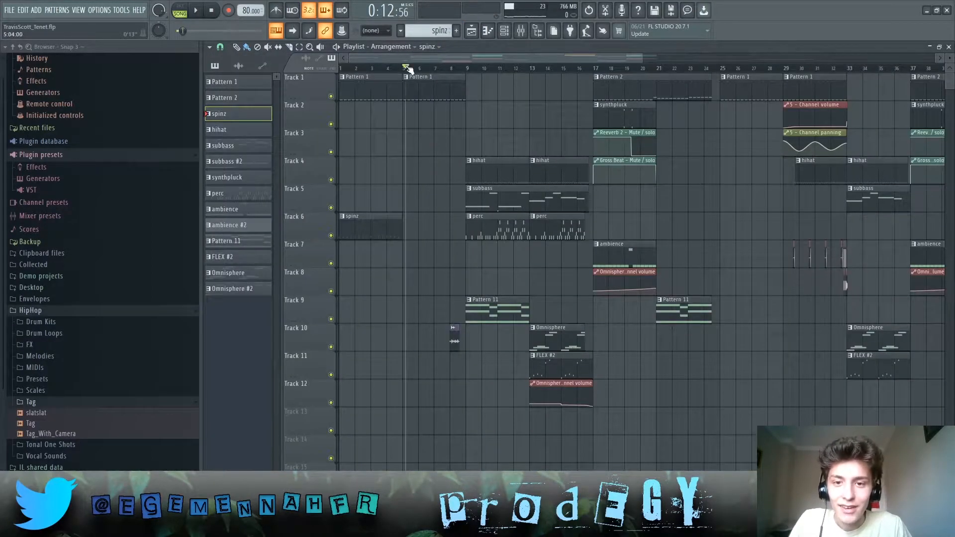
pyautogui.moveTo(403, 73); pyautogui.dragTo(399, 260)
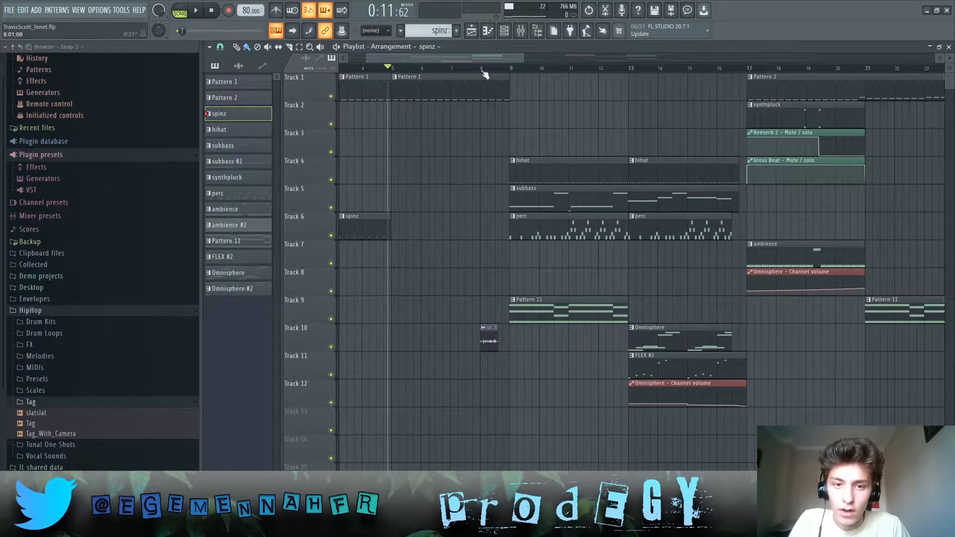
pyautogui.hscroll(2, 556, 290)
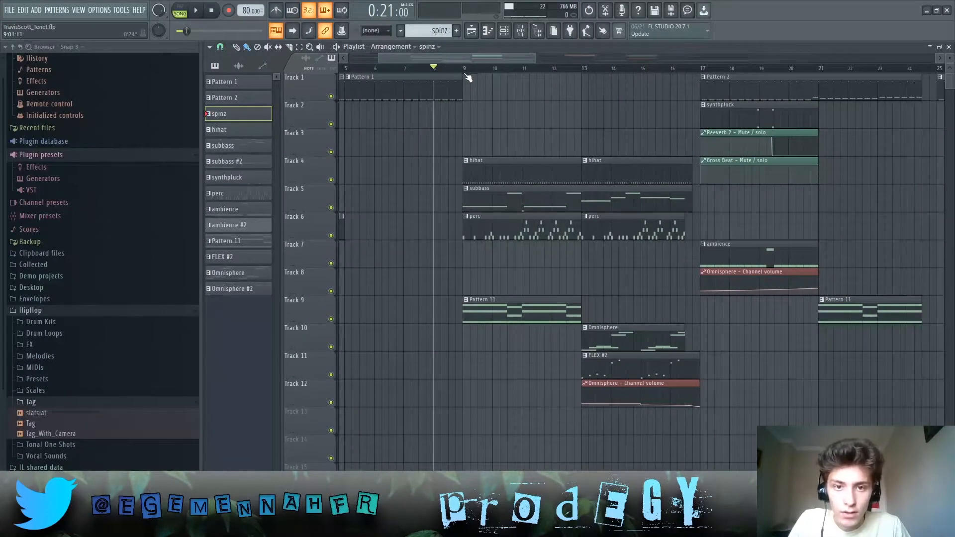
pyautogui.scroll(2, 512, 170)
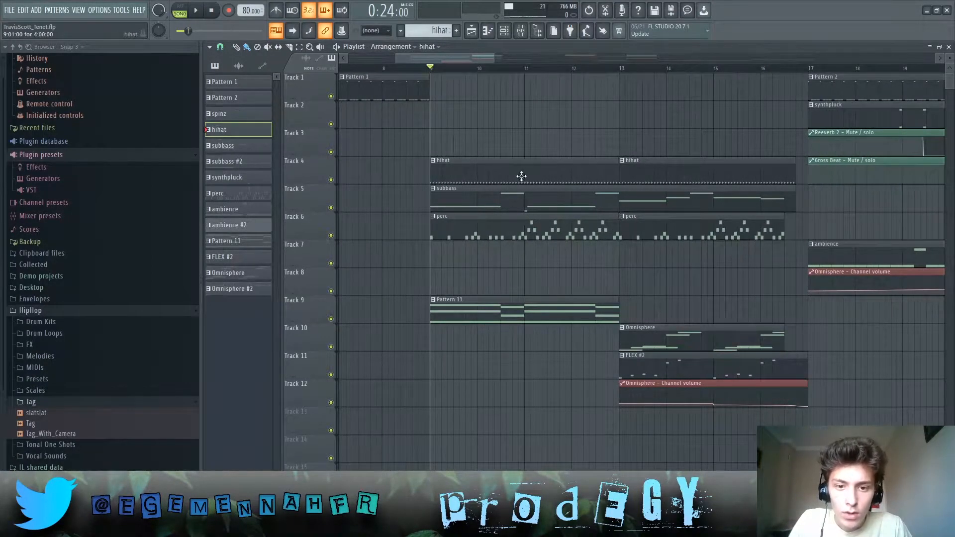
pyautogui.doubleClick(522, 176)
pyautogui.moveTo(444, 254); pyautogui.dragTo(239, 231)
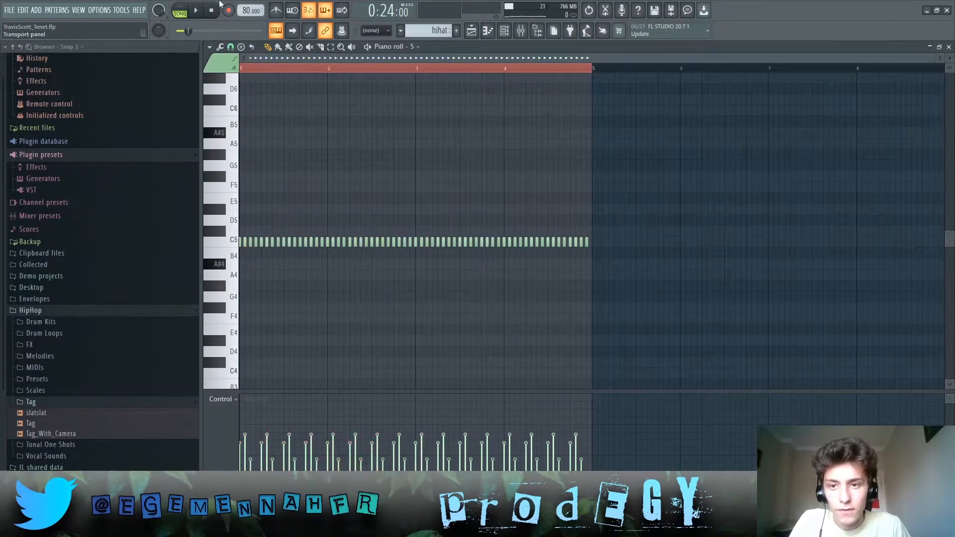
# - Inspect the Delay settings in Effectrix on the hi-hat's mixer track 3 and close the plugin
pyautogui.click(530, 30)
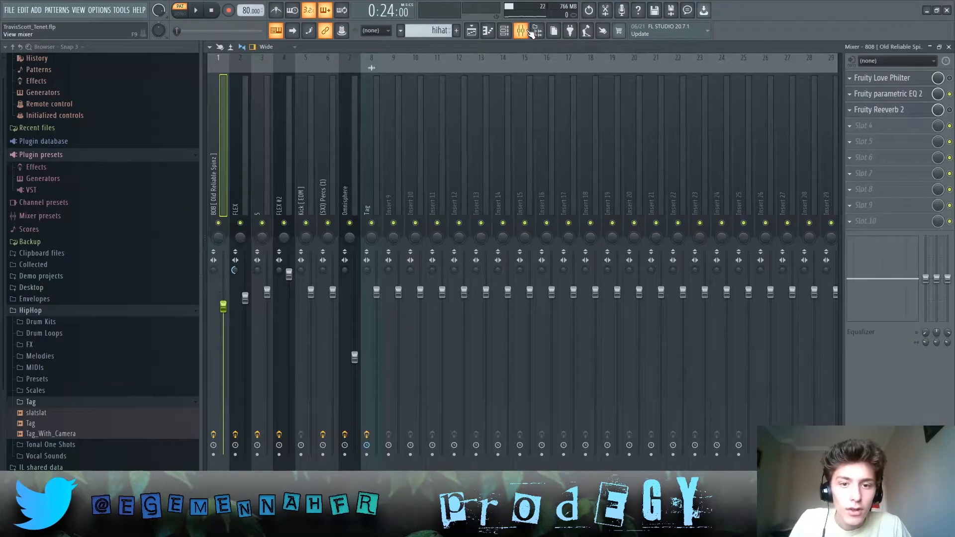
pyautogui.click(262, 175)
pyautogui.click(901, 76)
pyautogui.click(449, 269)
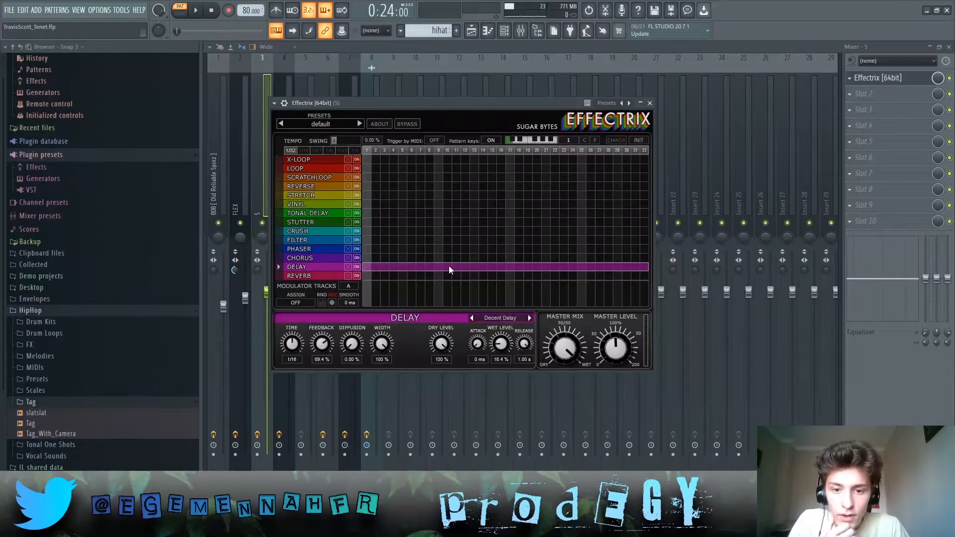
pyautogui.click(649, 103)
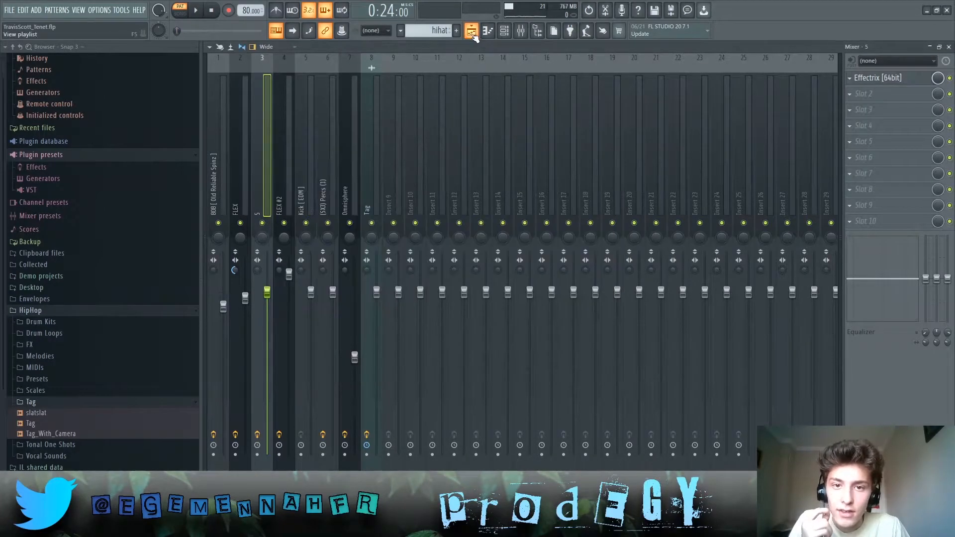
# - Reopen the hihat clip from the playlist and examine its notes and velocities up close
pyautogui.press('F5')
pyautogui.doubleClick(498, 170)
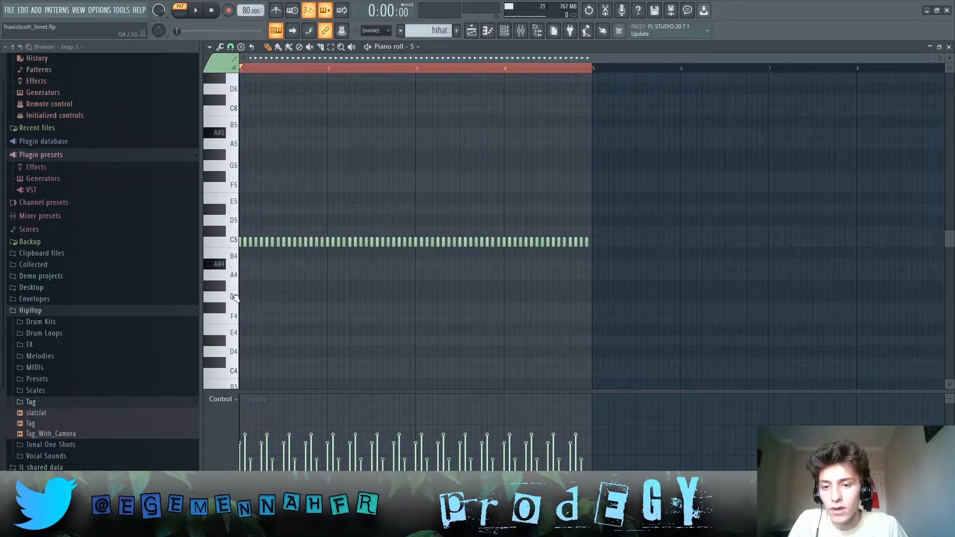
pyautogui.scroll(2, 266, 282)
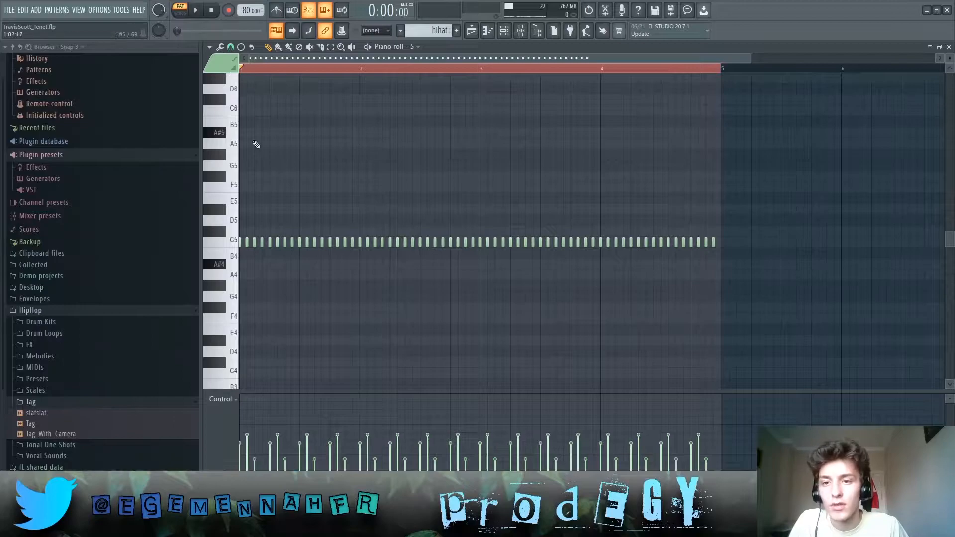
# - Play the hihat pattern in the piano roll, stop it, and return to the playlist
pyautogui.press('space')
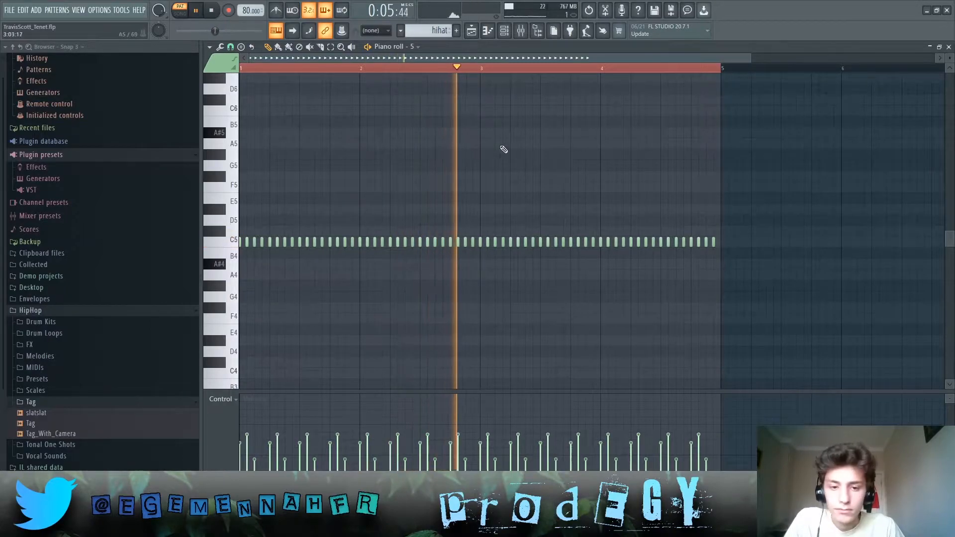
pyautogui.press('space')
pyautogui.press('F5')
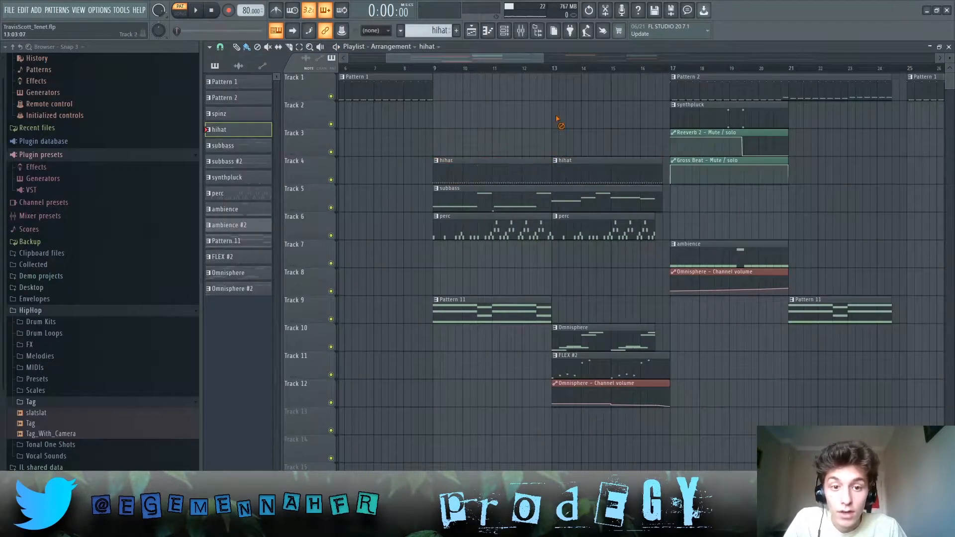
# - Open the subbass clip on Track 5, listen to its notes in the piano roll, and return to the playlist
pyautogui.doubleClick(480, 195)
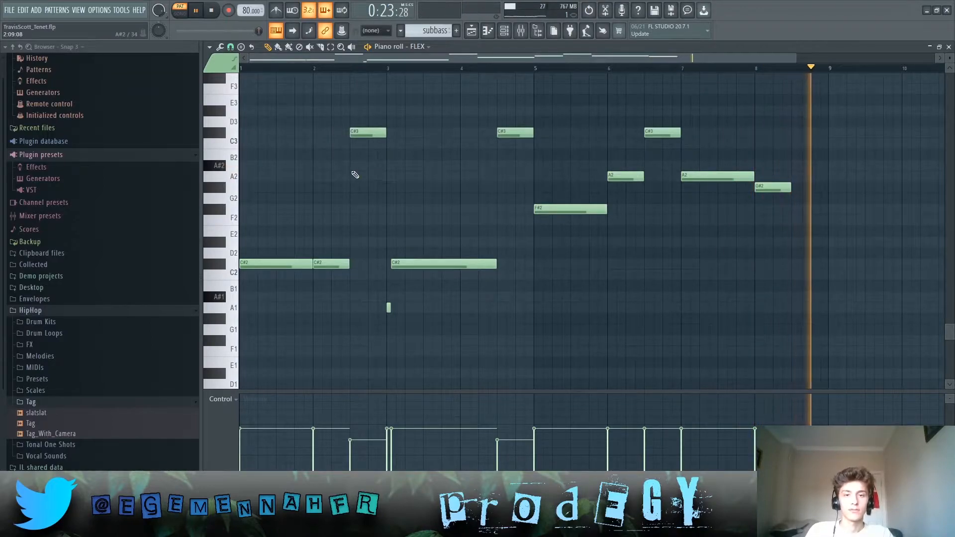
pyautogui.click(488, 30)
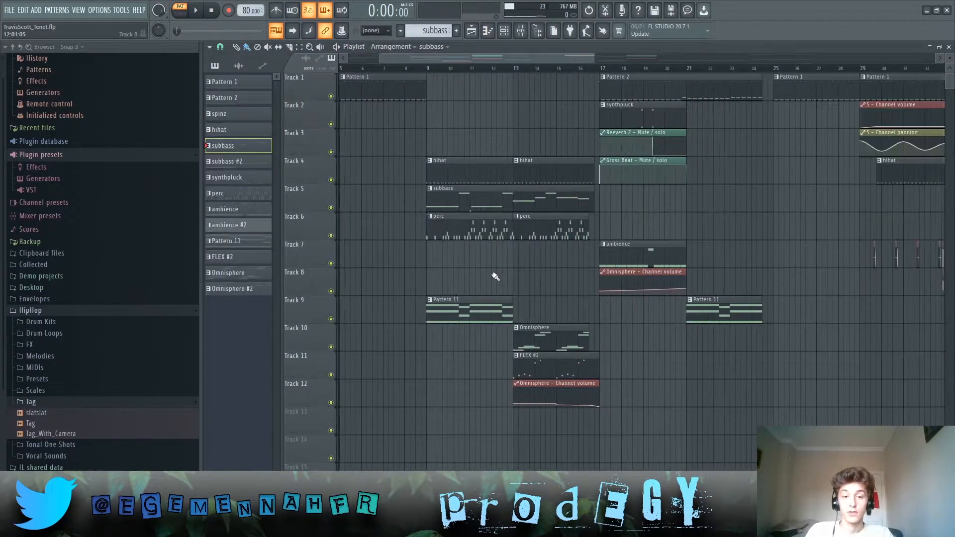
pyautogui.scroll(-1, 534, 263)
pyautogui.scroll(1, 475, 268)
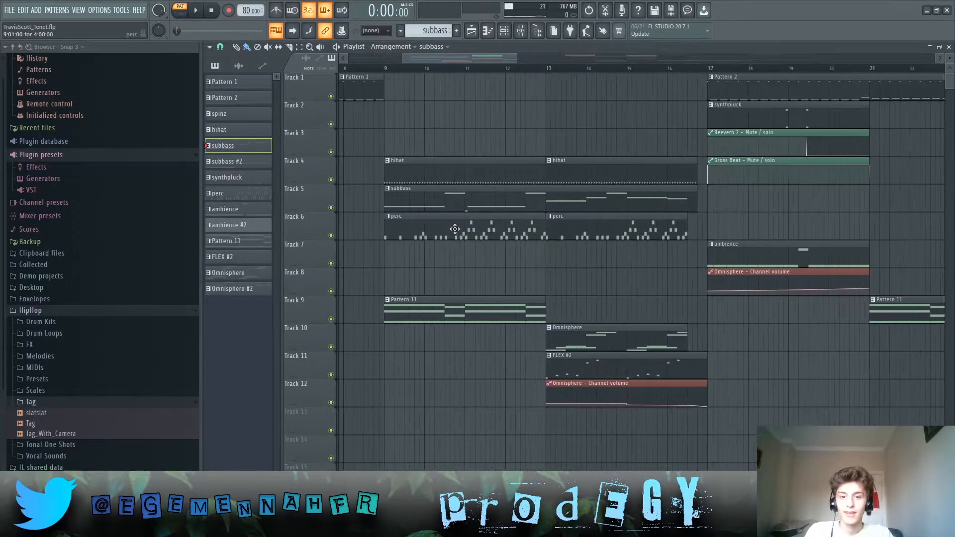
# - Open the first perc clip on Track 6, clear the piano roll's time selection, and play the notes
pyautogui.doubleClick(451, 229)
pyautogui.scroll(1, 450, 228)
pyautogui.scroll(8, 419, 217)
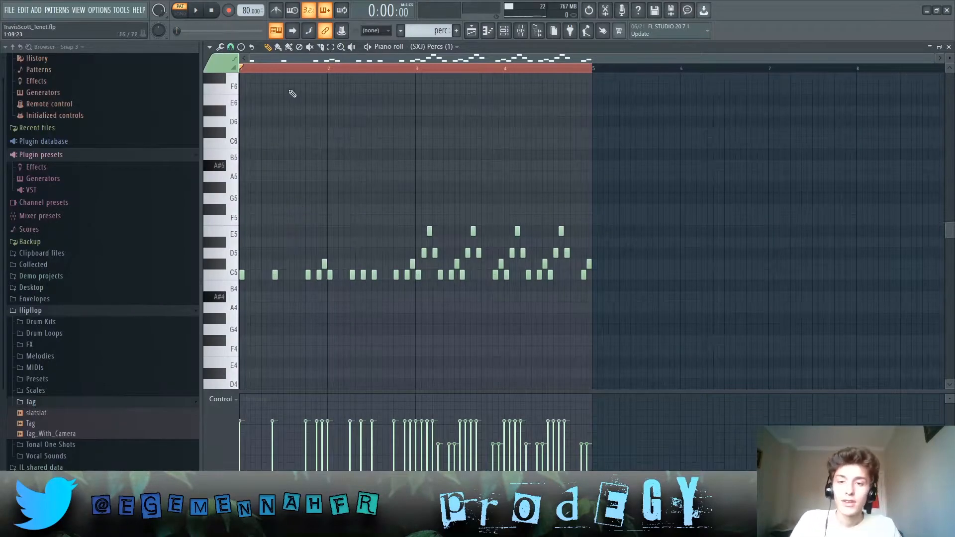
pyautogui.click(246, 75)
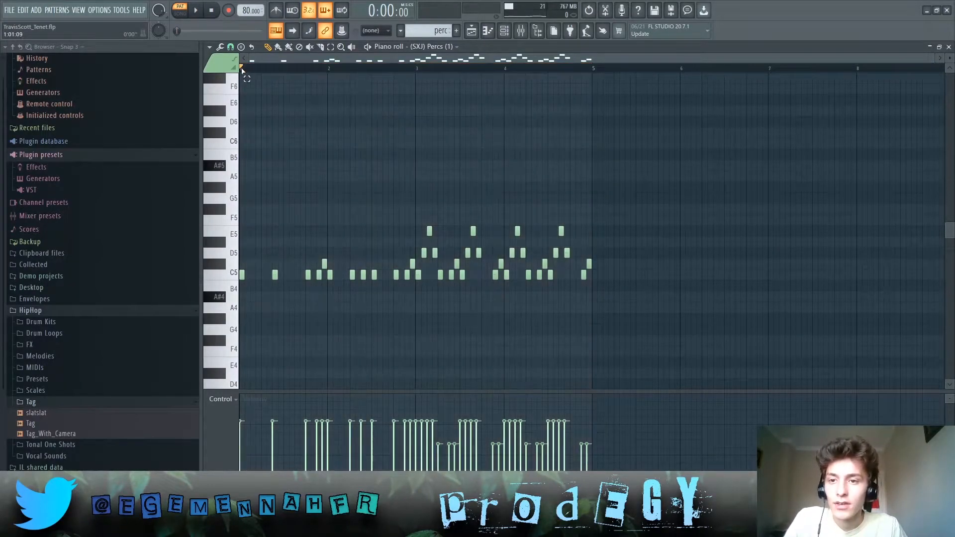
pyautogui.press('space')
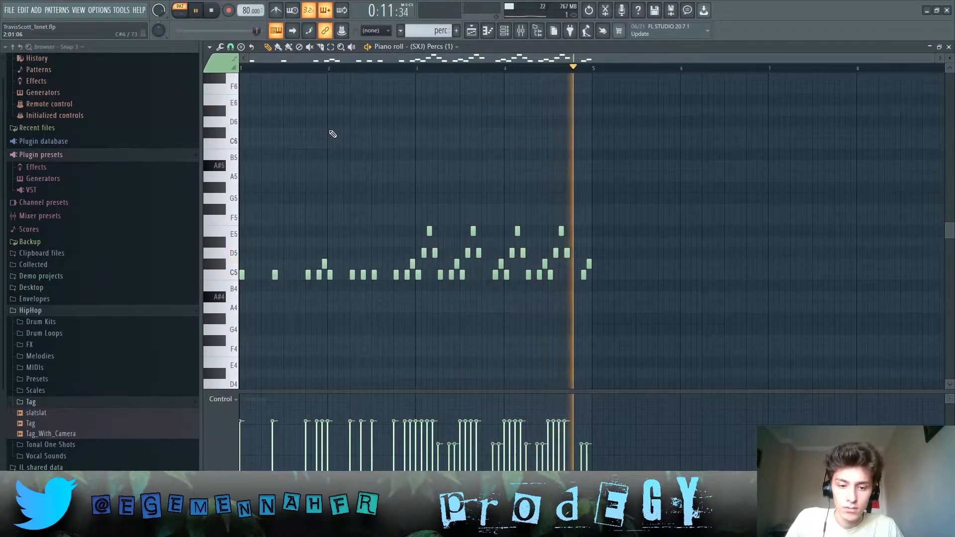
# - Return to the playlist and briefly check the perc pattern's channel in the channel rack
pyautogui.click(471, 30)
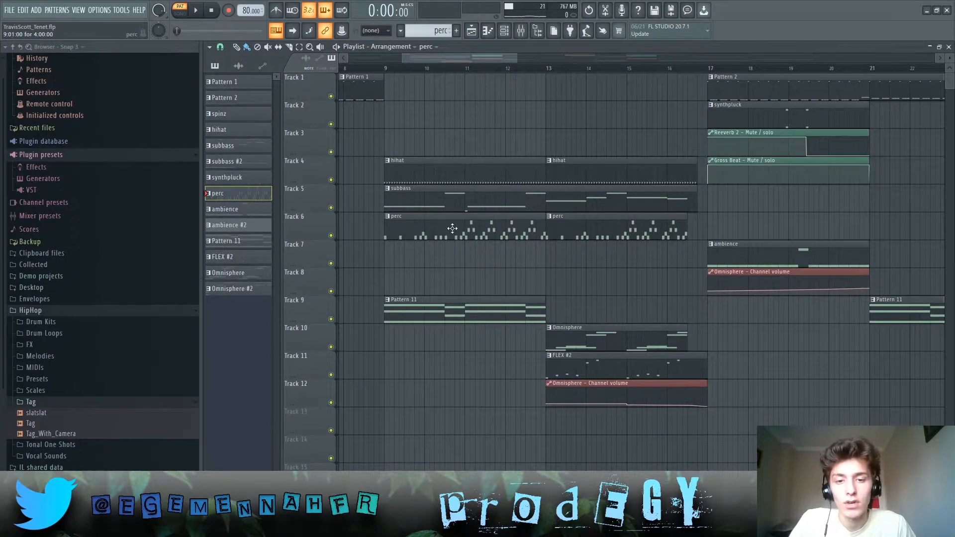
pyautogui.click(513, 36)
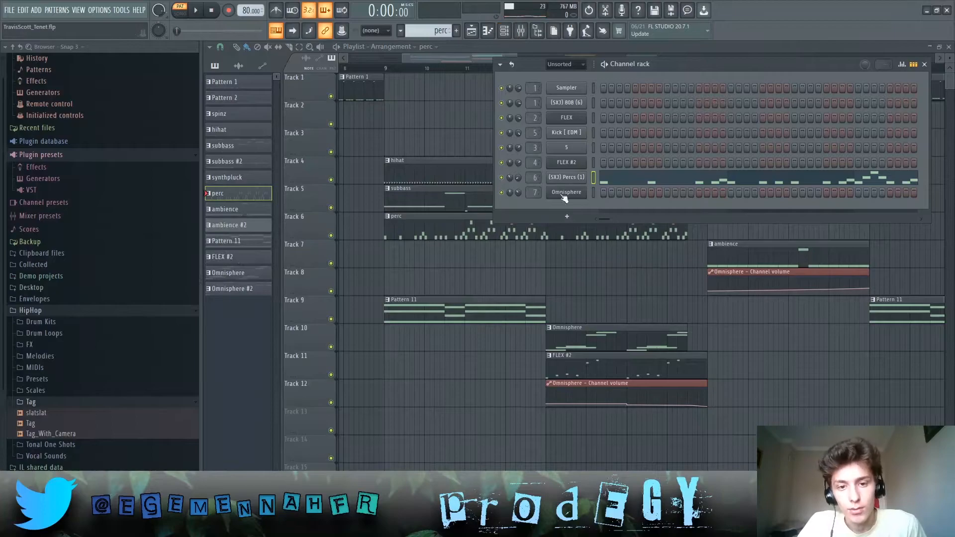
pyautogui.press('F6')
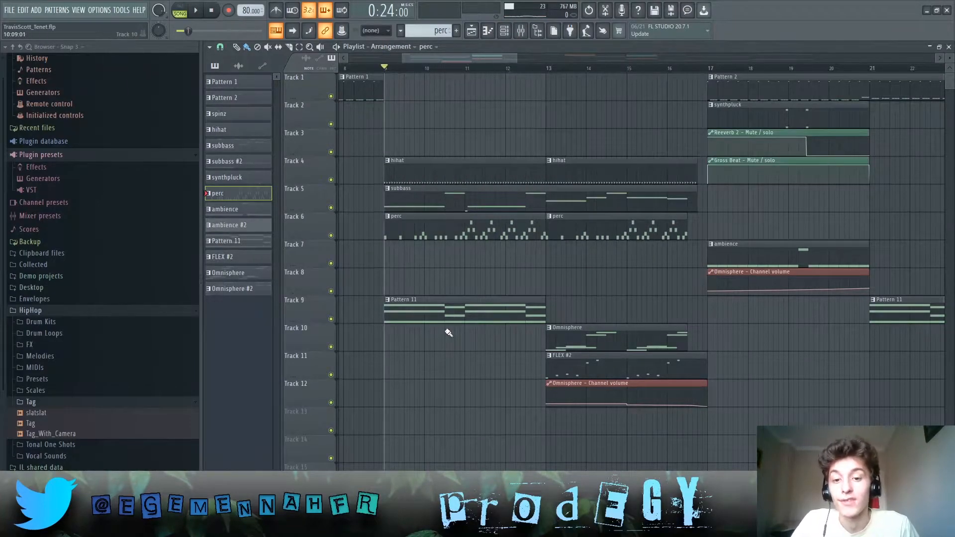
# - Open the Pattern 11 clip on Track 9, listen to its Omnisphere chords, check its channel in the rack, and return to the playlist
pyautogui.doubleClick(448, 313)
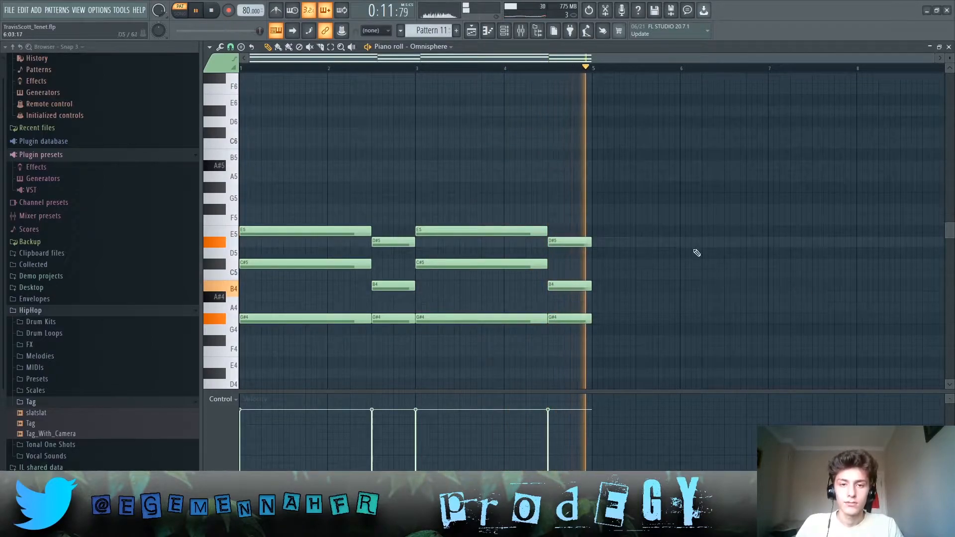
pyautogui.press('space')
pyautogui.click(505, 35)
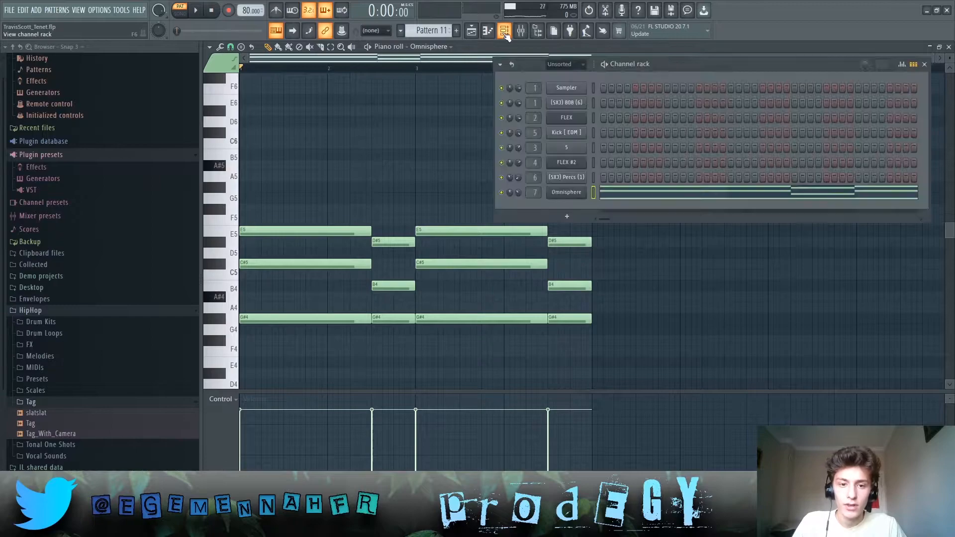
pyautogui.rightClick(644, 257)
pyautogui.click(472, 31)
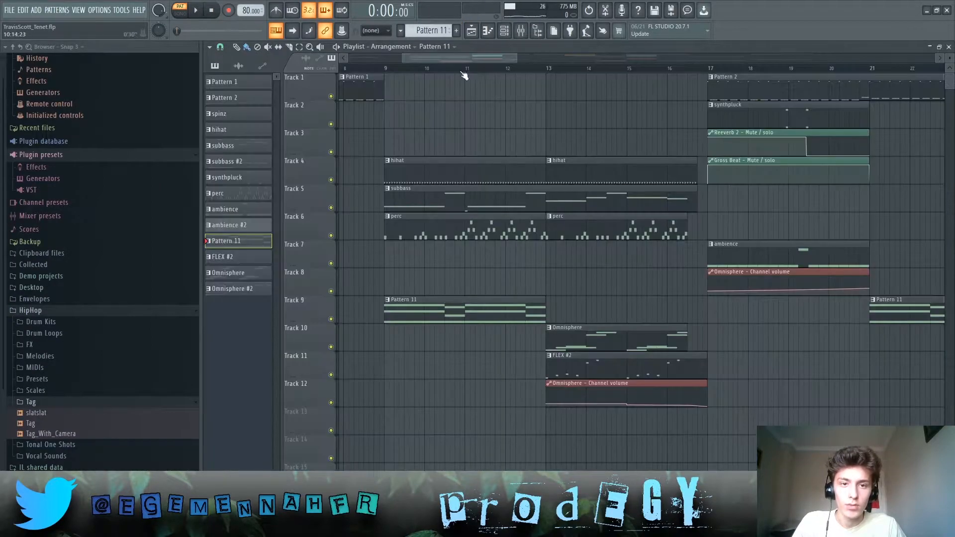
# - Move the playlist playhead to bar 13, open the Omnisphere clip on Track 10, and play its melody in pattern mode
pyautogui.hscroll(-6, 494, 226)
pyautogui.scroll(3, 493, 226)
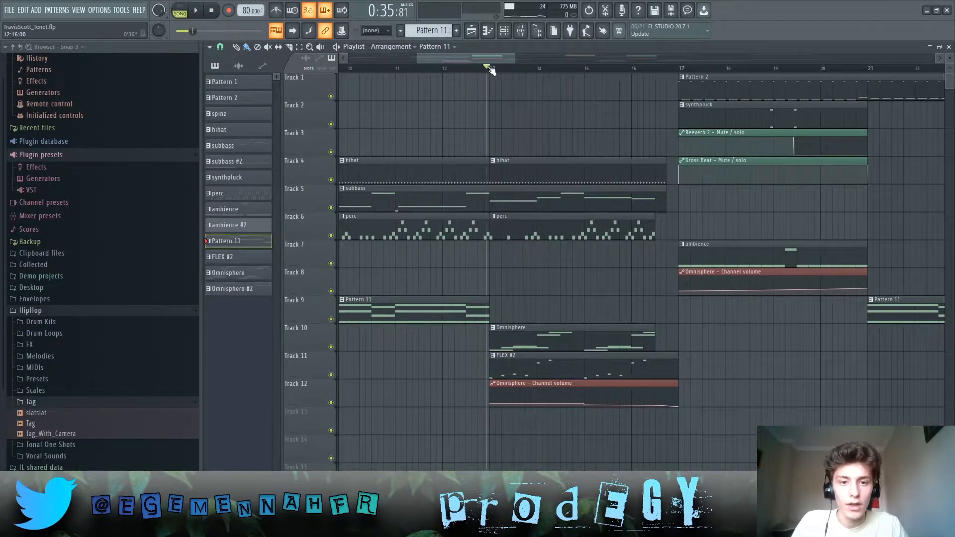
pyautogui.doubleClick(573, 339)
pyautogui.scroll(2, 390, 156)
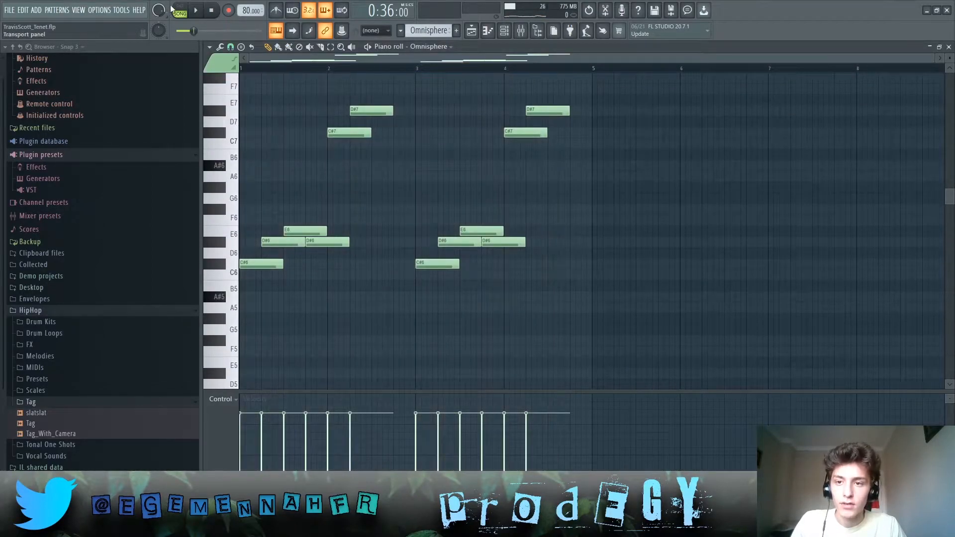
pyautogui.press('space')
pyautogui.scroll(2, 327, 177)
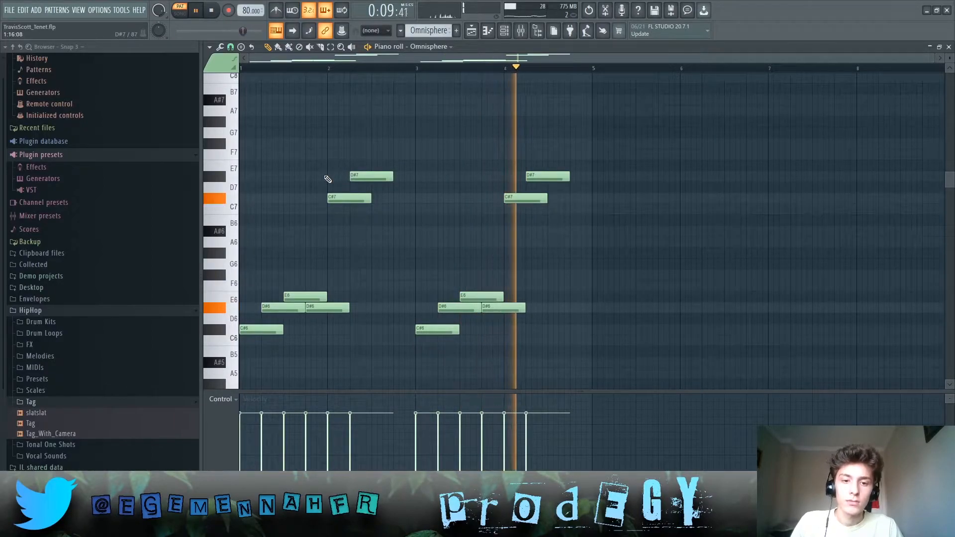
pyautogui.press('space')
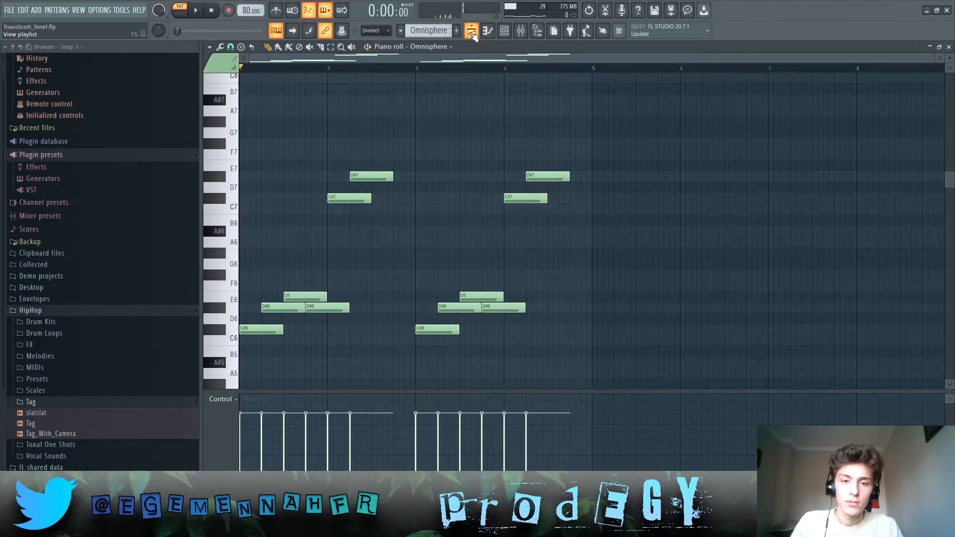
# - Go back to the playlist, open the FLEX #2 clip, and bring its notes into view in the piano roll
pyautogui.press('F5')
pyautogui.scroll(-3, 569, 353)
pyautogui.doubleClick(528, 280)
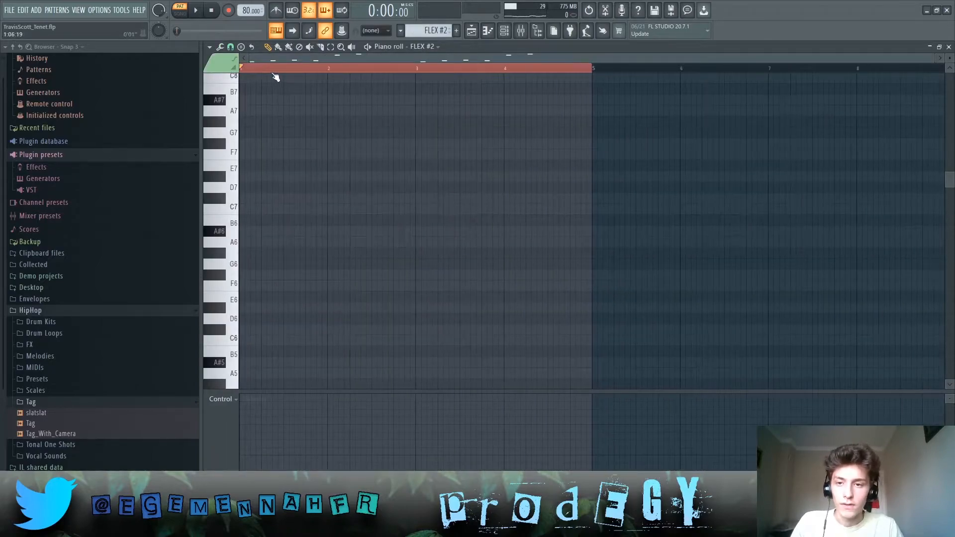
pyautogui.scroll(-8, 297, 196)
# - Inspect the FLEX #2 channel's synth preset, and close the plugin and the channel rack
pyautogui.press('F6')
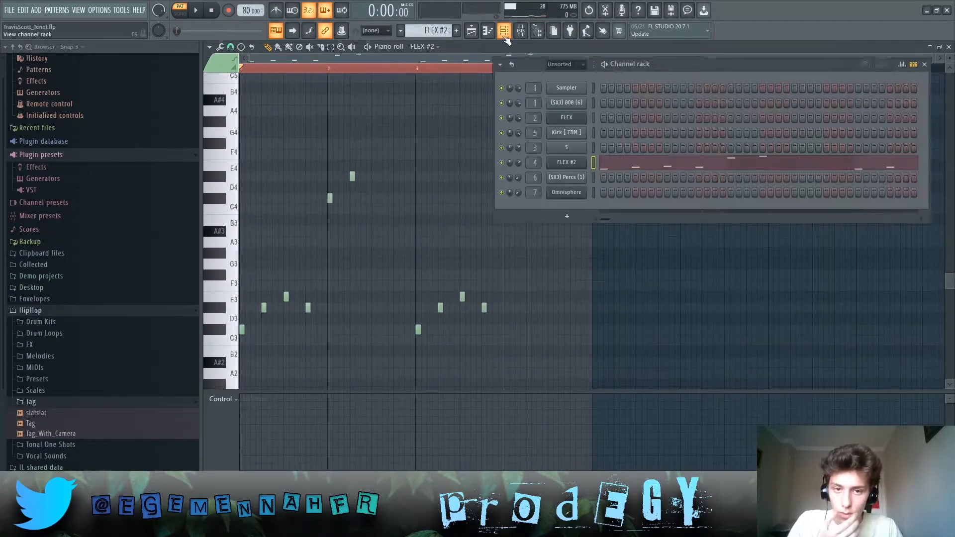
pyautogui.click(565, 162)
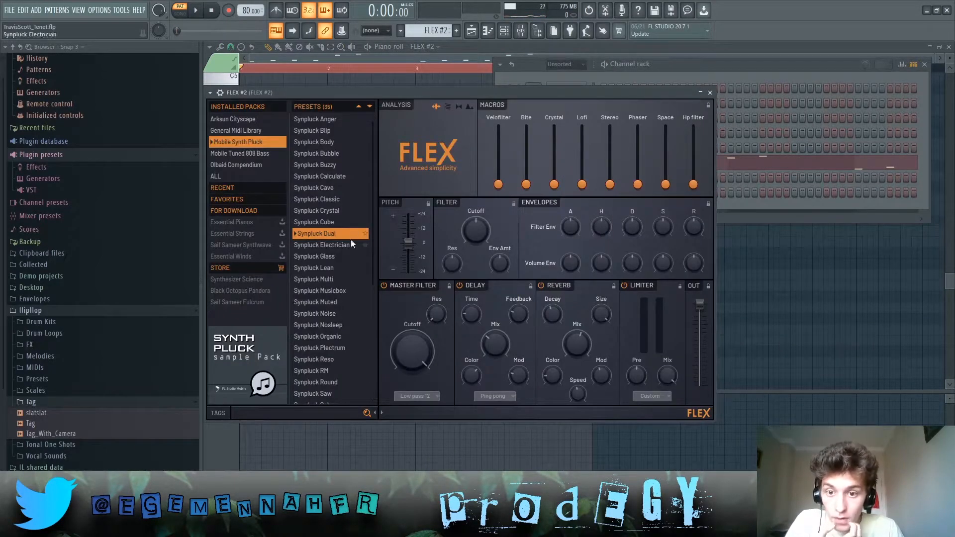
pyautogui.click(709, 93)
pyautogui.press('F6')
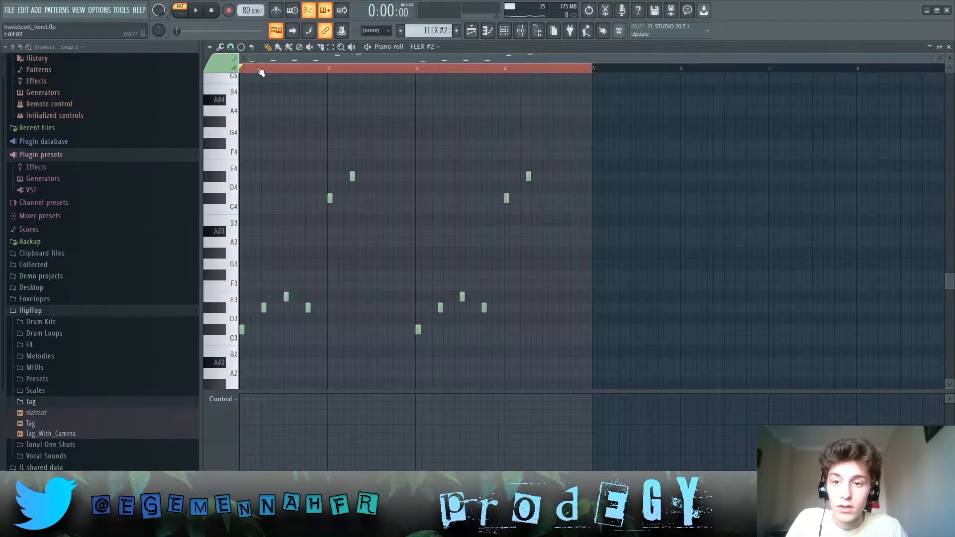
# - Play the FLEX #2 pattern briefly, stop it, and return to the playlist
pyautogui.press('space')
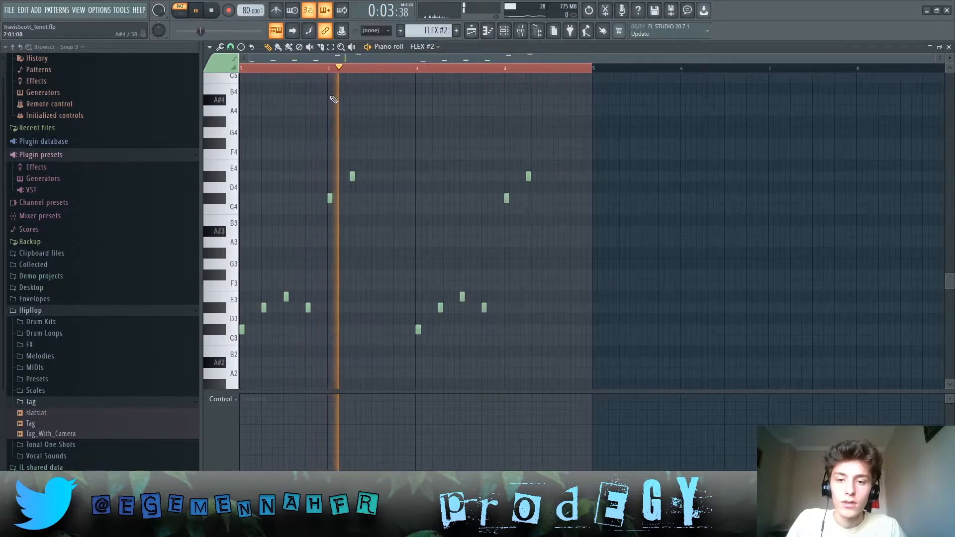
pyautogui.press('space')
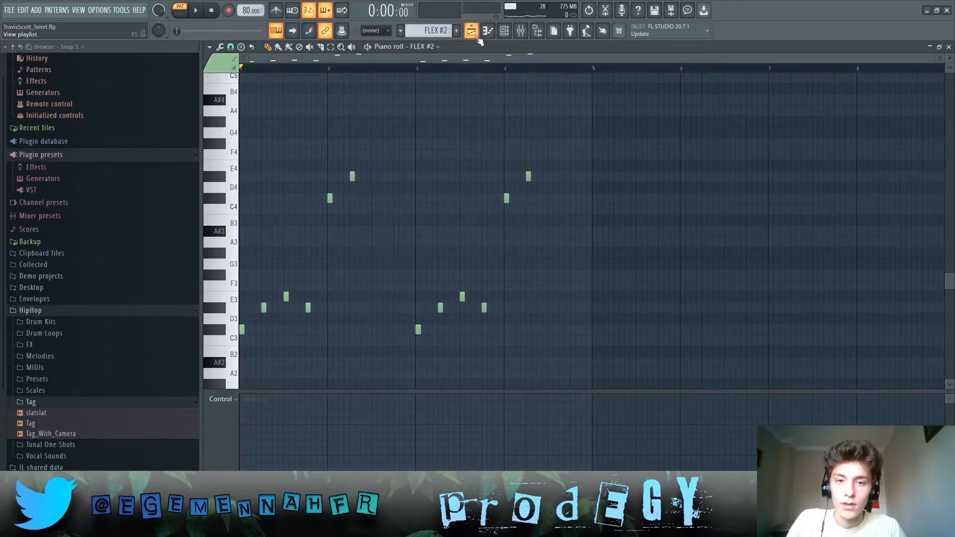
pyautogui.press('F5')
# - Play the arrangement in song mode from bar 9, following the clips up to bar 17, and stop playback
pyautogui.scroll(-2, 610, 273)
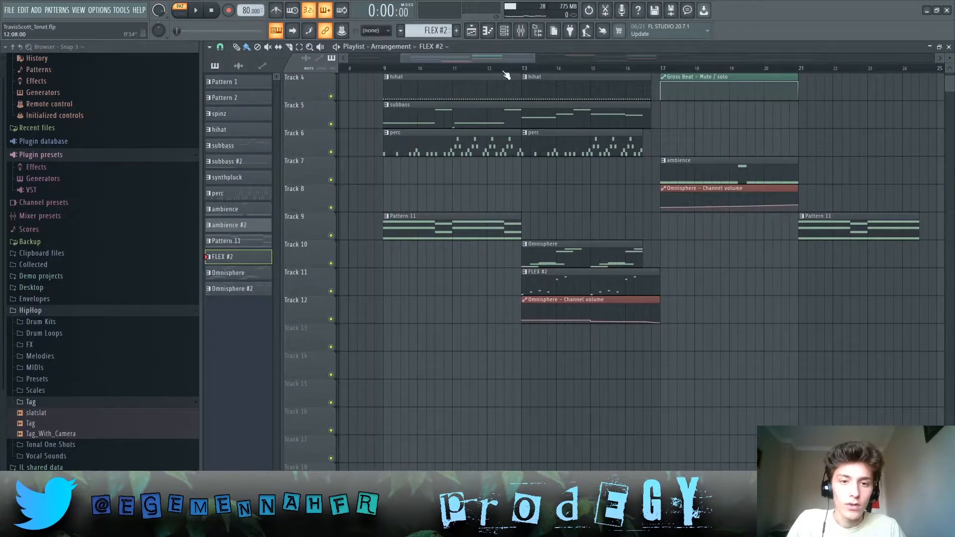
pyautogui.scroll(3, 474, 192)
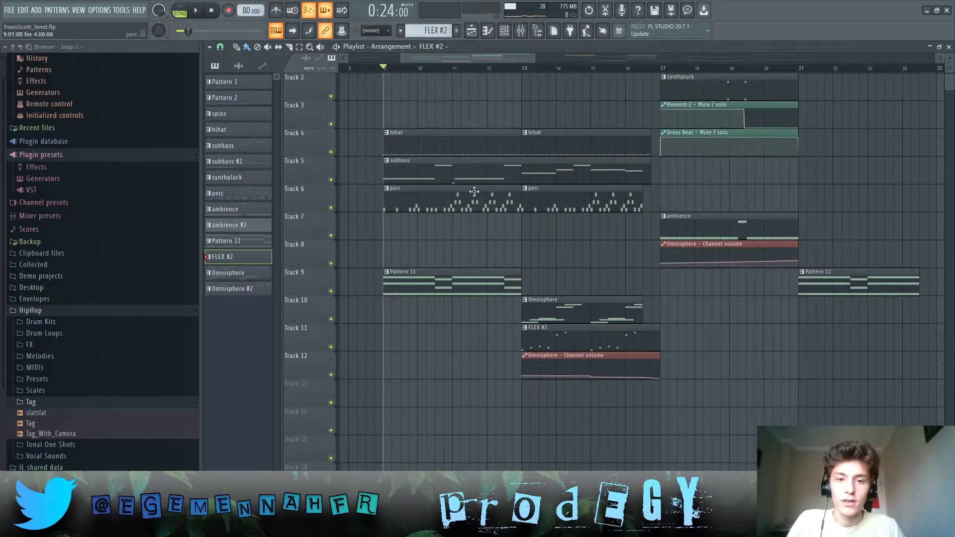
pyautogui.press('space')
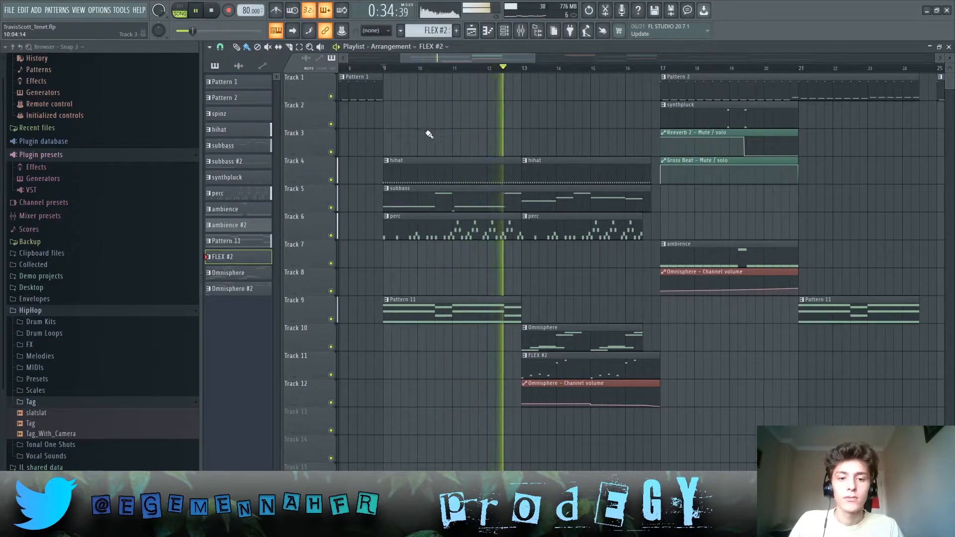
pyautogui.hscroll(2, 563, 300)
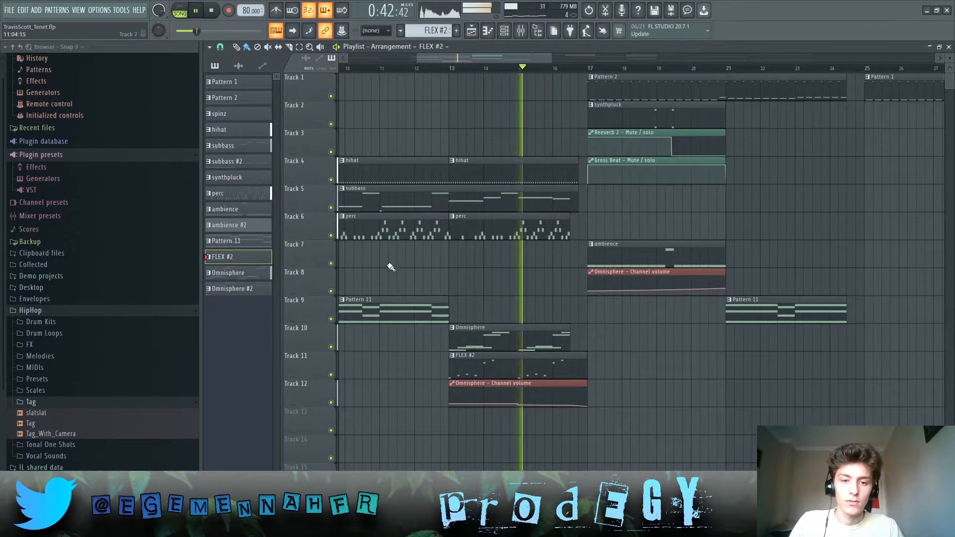
pyautogui.scroll(-2, 500, 280)
pyautogui.scroll(3, 482, 275)
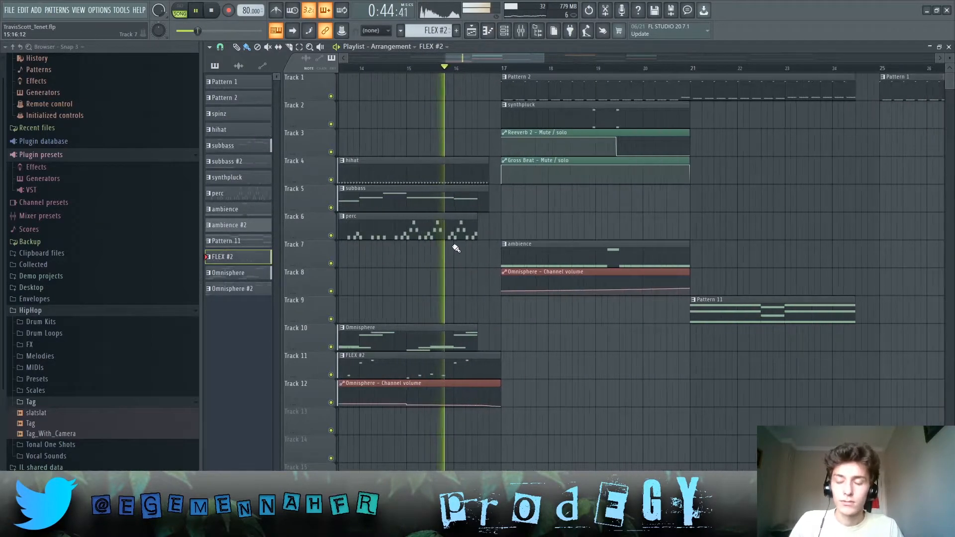
pyautogui.scroll(-1, 474, 258)
pyautogui.scroll(2, 500, 263)
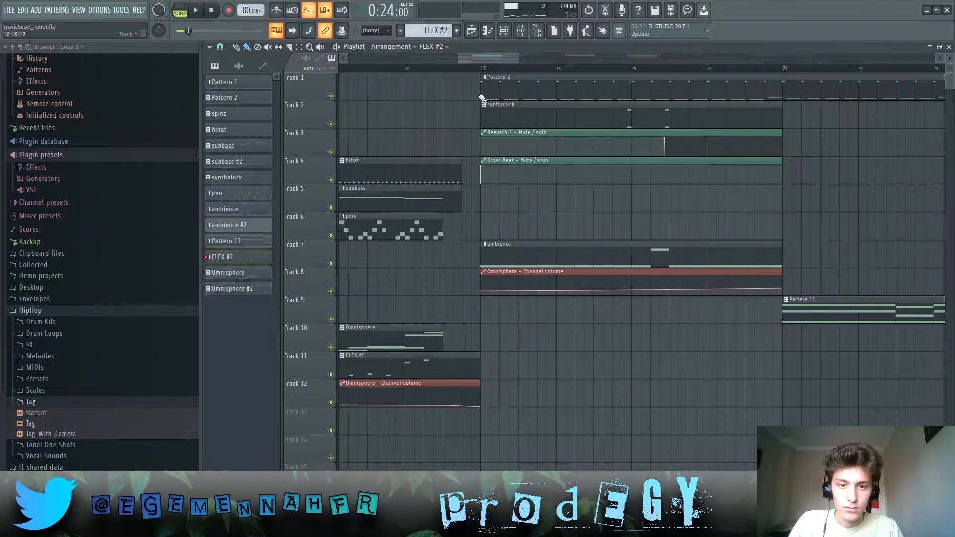
# - With the song playhead at bar 17, open the Pattern 2 clip, switch to pattern mode, and find its FLEX notes
pyautogui.doubleClick(523, 89)
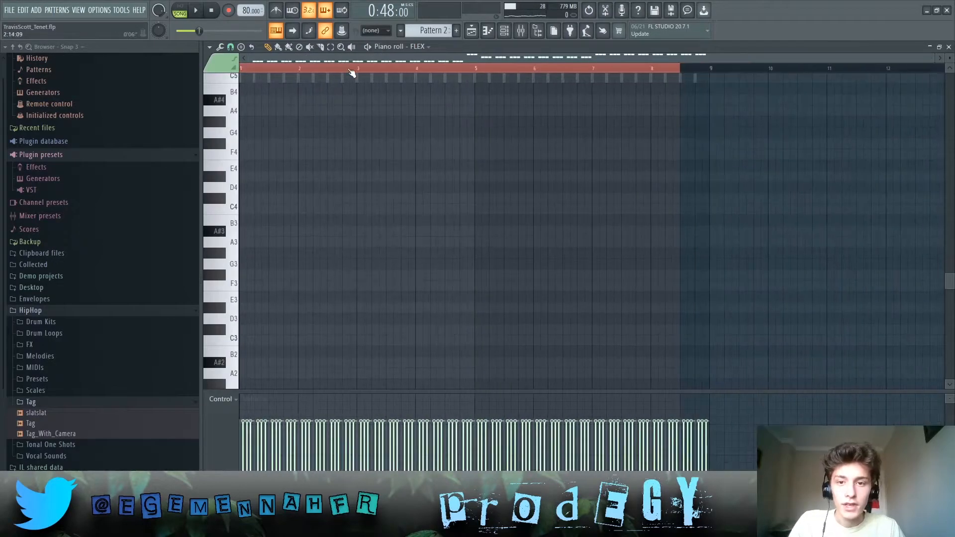
pyautogui.click(181, 10)
pyautogui.scroll(5, 458, 226)
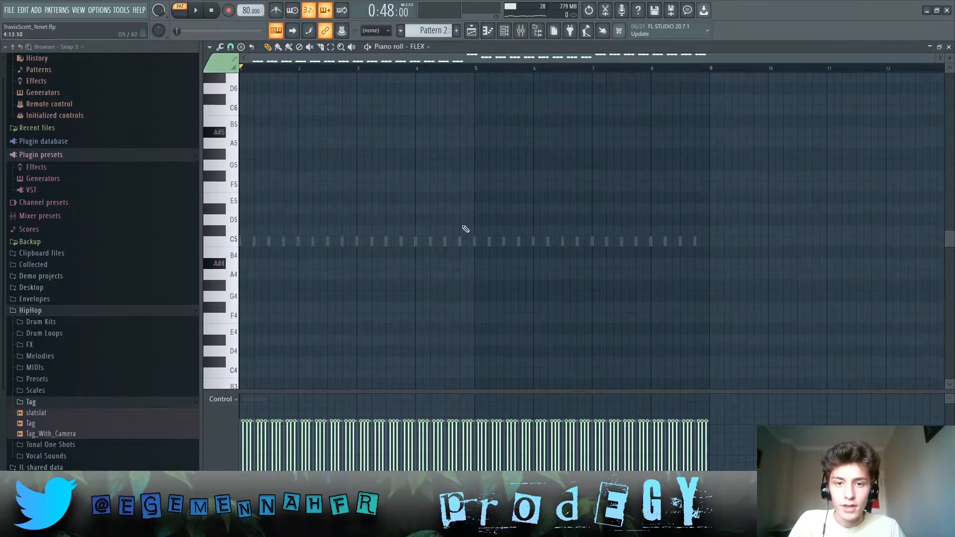
pyautogui.moveTo(843, 276); pyautogui.dragTo(130, 192)
pyautogui.moveTo(710, 266); pyautogui.dragTo(308, 200)
pyautogui.scroll(-8, 481, 315)
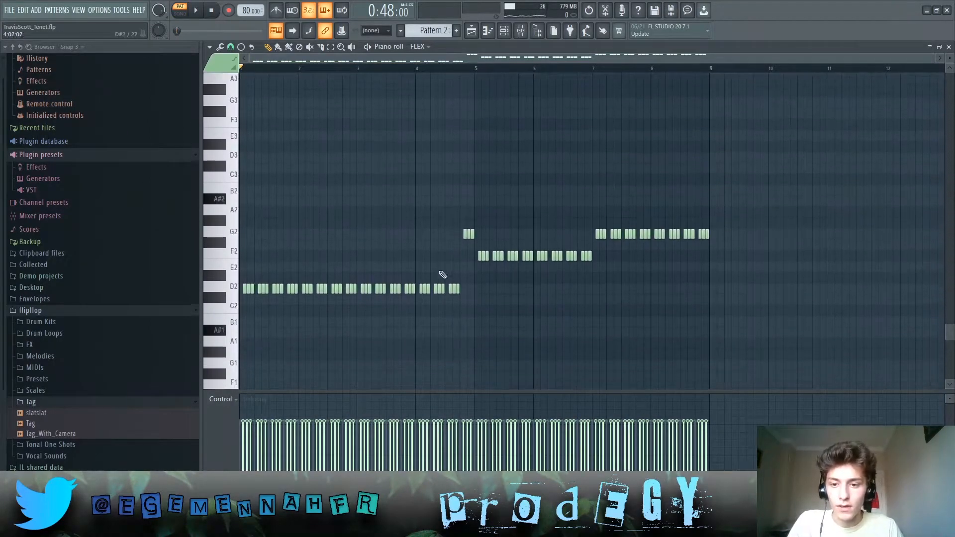
# - Examine Pattern 2's repeated FLEX bass notes in the piano roll while playing the pattern through
pyautogui.hotkey('ctrl', 'd')
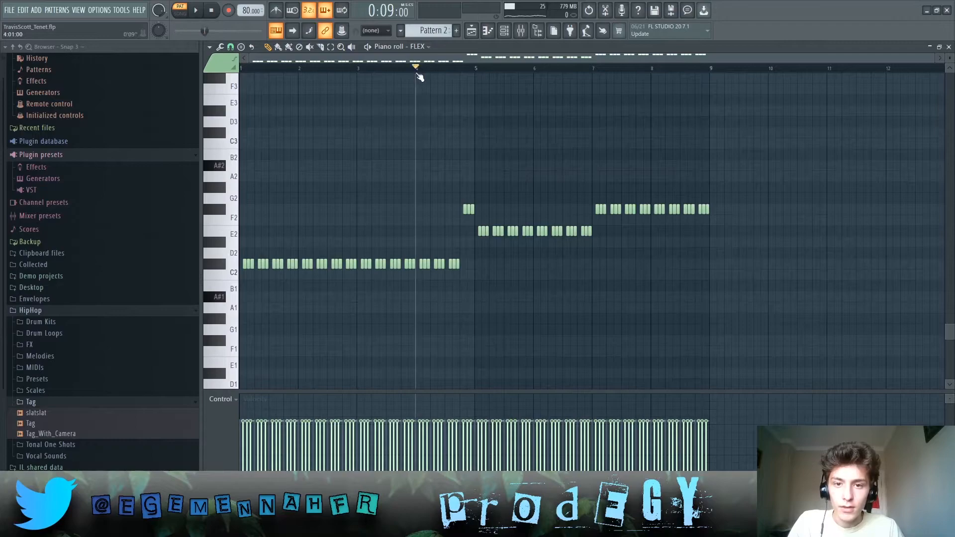
pyautogui.moveTo(413, 218); pyautogui.dragTo(95, 340)
pyautogui.moveTo(414, 258); pyautogui.dragTo(182, 161)
pyautogui.hotkey('ctrl', 'd')
pyautogui.scroll(2, 437, 214)
pyautogui.moveTo(431, 281); pyautogui.dragTo(749, 140)
pyautogui.hotkey('ctrl', 'd')
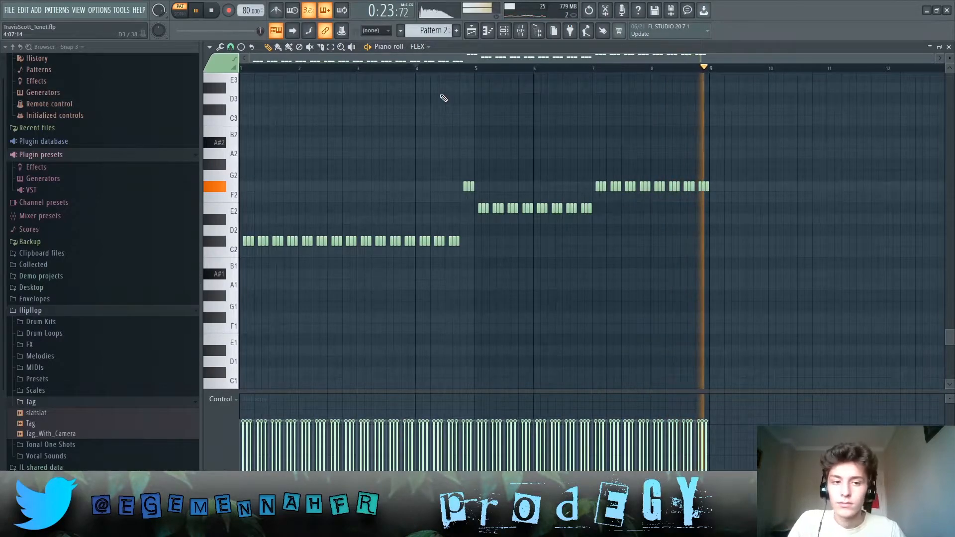
# - Stop Pattern 2 and open the synthpluck clip's FLEX #2 notes from the playlist, starting from bar 1
pyautogui.press('space')
pyautogui.click(472, 31)
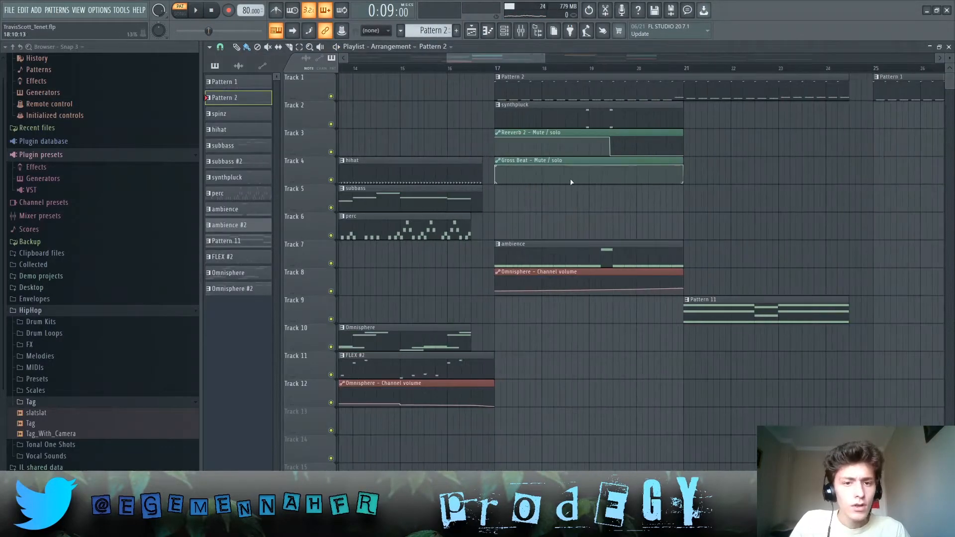
pyautogui.doubleClick(617, 112)
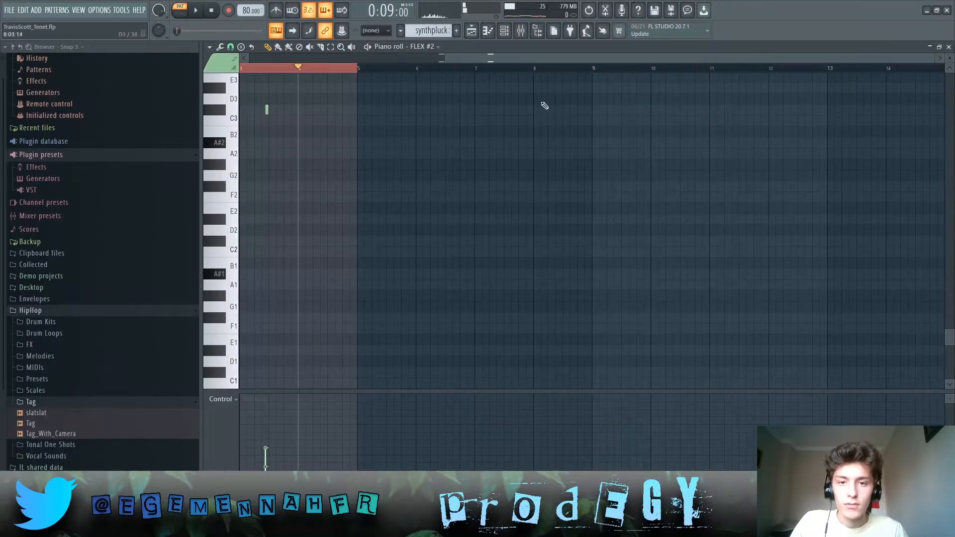
pyautogui.moveTo(309, 68); pyautogui.dragTo(124, 67)
pyautogui.scroll(3, 398, 139)
pyautogui.scroll(2, 354, 143)
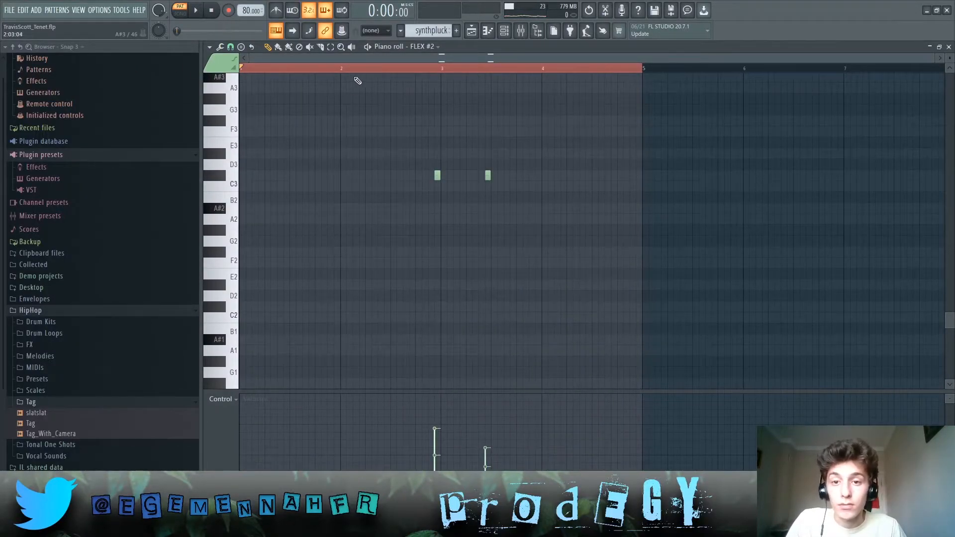
# - Examine the synthpluck notes in the piano roll while playing the pattern, and return to the playlist
pyautogui.scroll(2, 387, 195)
pyautogui.moveTo(403, 333); pyautogui.dragTo(533, 173)
pyautogui.keyDown('ctrl'); pyautogui.click(512, 252); pyautogui.keyUp('ctrl')
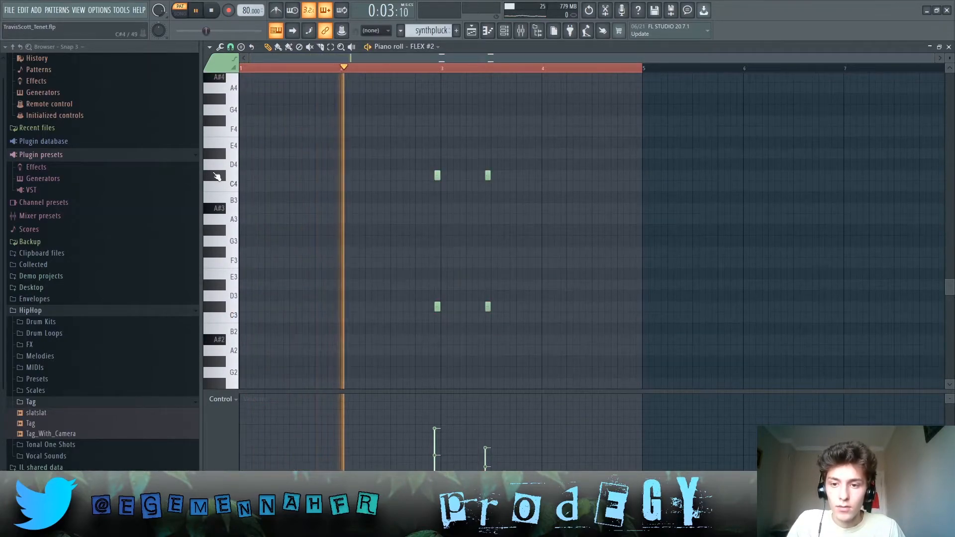
pyautogui.scroll(2, 469, 273)
pyautogui.scroll(1, 470, 273)
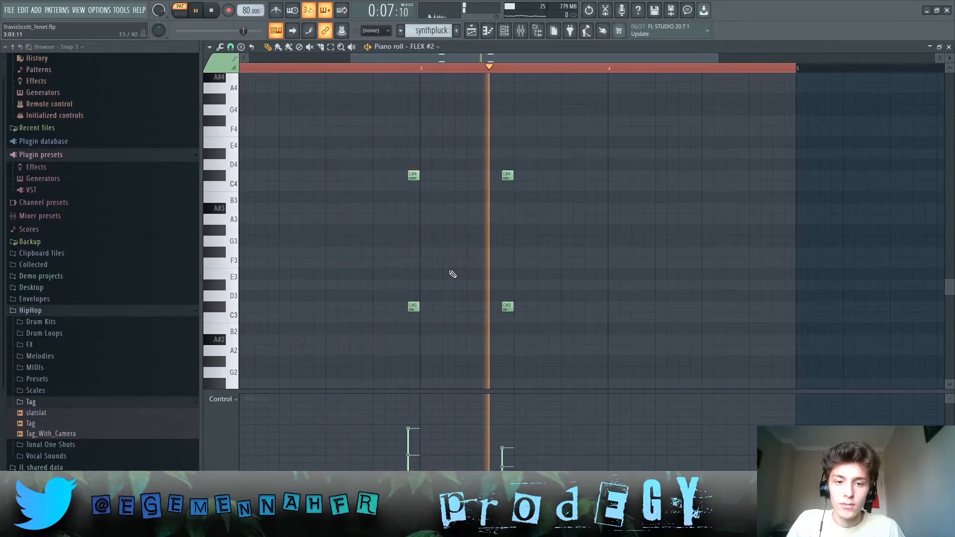
pyautogui.press('space')
pyautogui.doubleClick(471, 70)
pyautogui.press('F5')
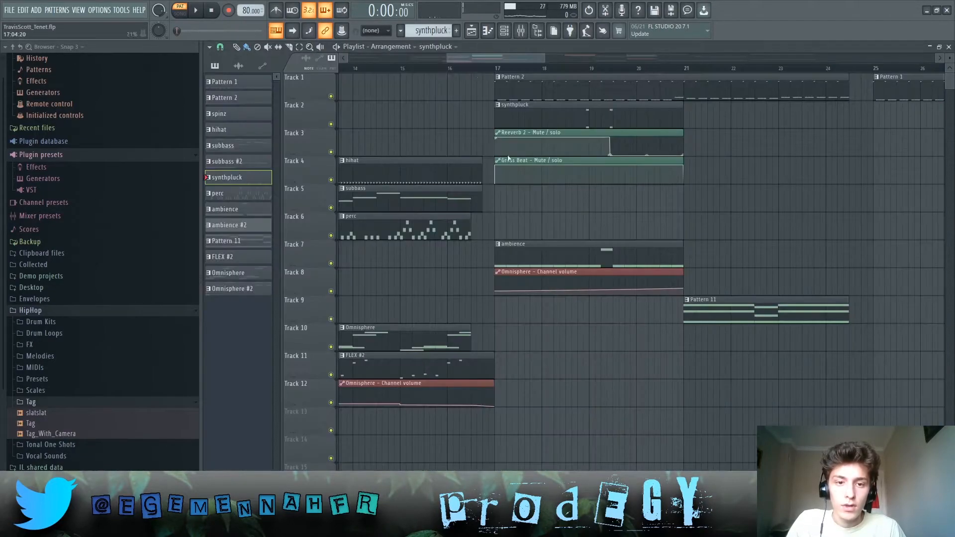
# - Solo the synthpluck track together with its Reeverb 2 mute automation, play the notes around bar 19, and restore all tracks
pyautogui.scroll(2, 560, 233)
pyautogui.moveTo(604, 218); pyautogui.dragTo(653, 149)
pyautogui.moveTo(608, 218); pyautogui.dragTo(637, 145)
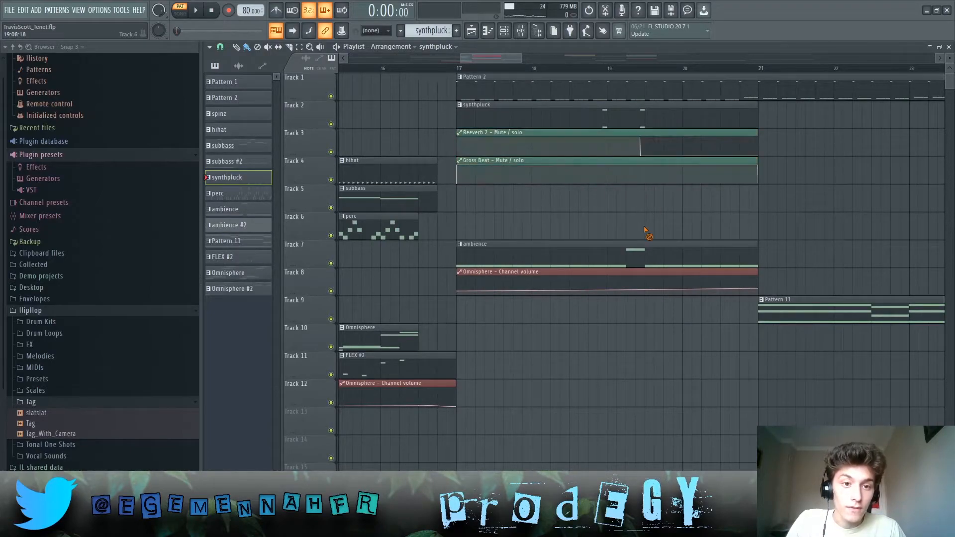
pyautogui.keyDown('ctrl'); pyautogui.click(644, 219); pyautogui.keyUp('ctrl')
pyautogui.scroll(3, 644, 220)
pyautogui.moveTo(636, 201); pyautogui.dragTo(657, 129)
pyautogui.keyDown('ctrl'); pyautogui.click(646, 220); pyautogui.keyUp('ctrl')
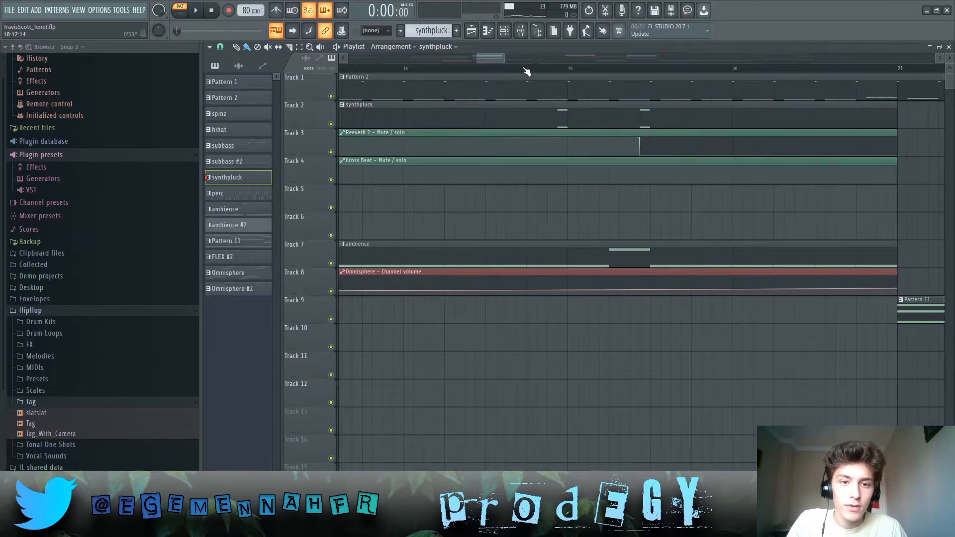
pyautogui.rightClick(332, 125)
pyautogui.click(332, 151)
pyautogui.press('space')
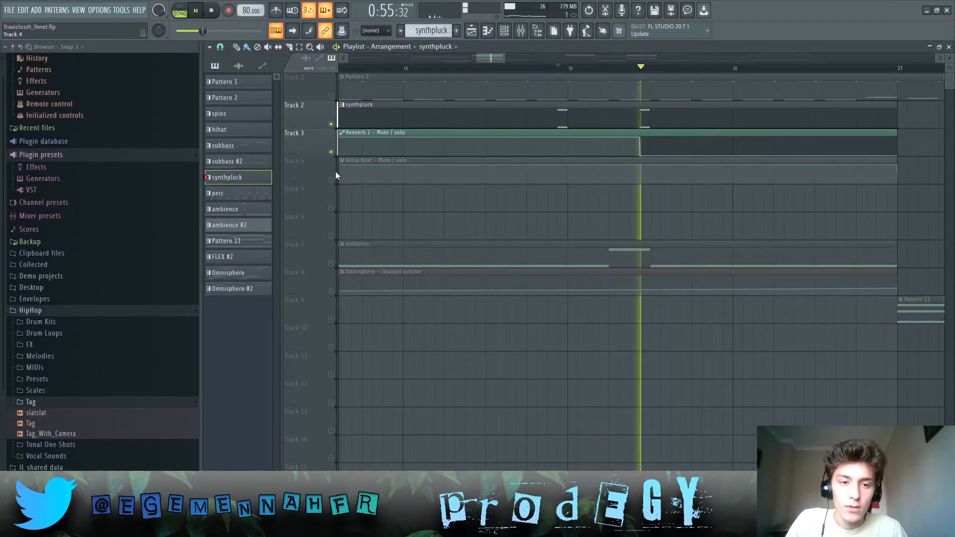
pyautogui.press('space')
pyautogui.rightClick(332, 124)
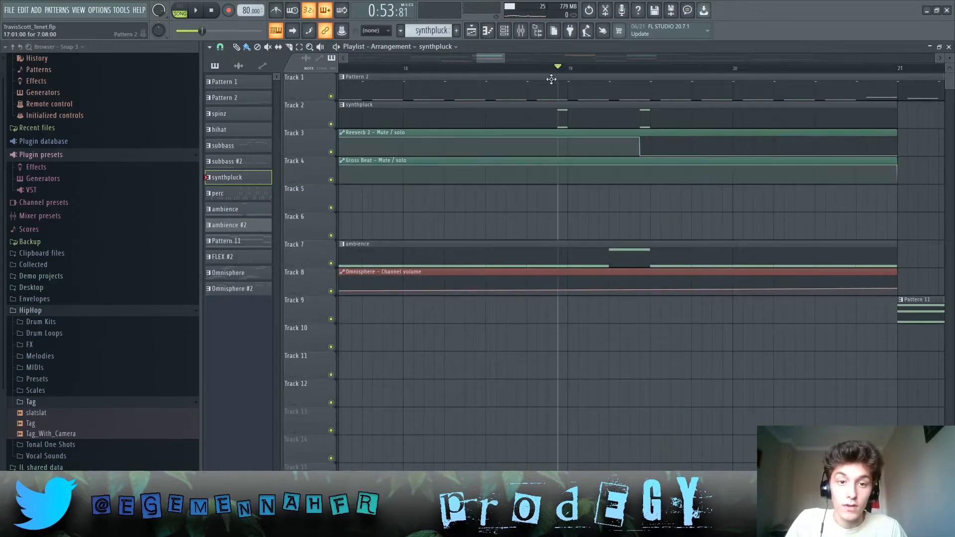
# - Open the ambience clip's Omnisphere notes at bar 17 and play the pattern in the piano roll
pyautogui.scroll(-5, 551, 79)
pyautogui.scroll(1, 423, 243)
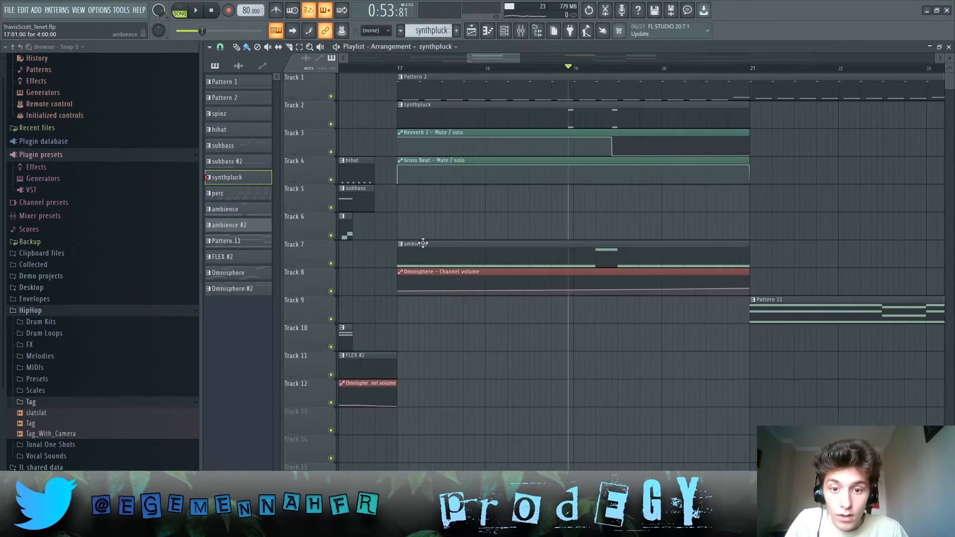
pyautogui.doubleClick(423, 244)
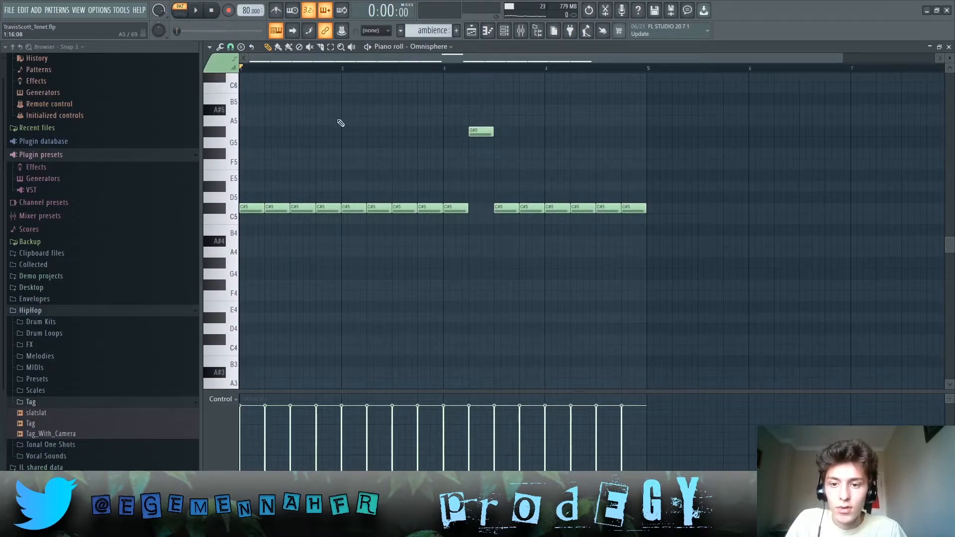
pyautogui.press('space')
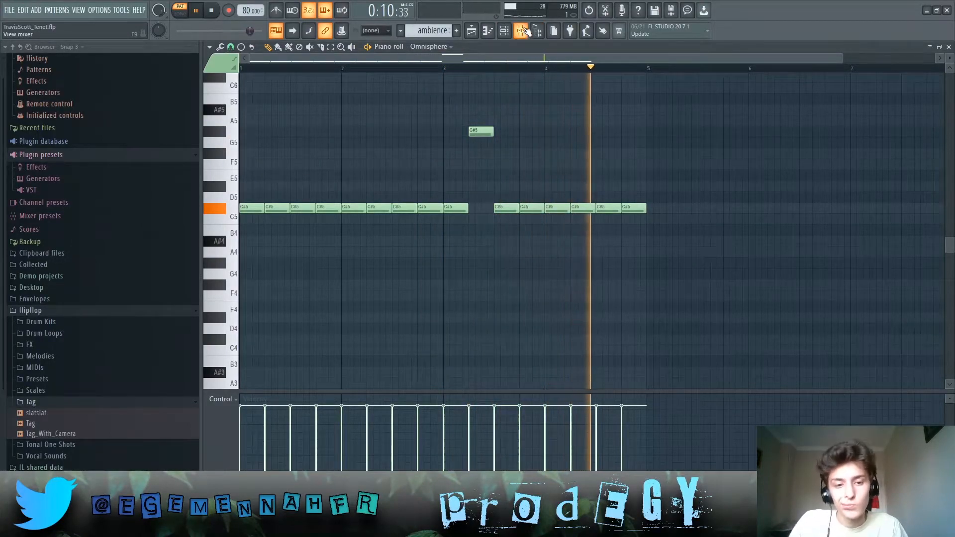
pyautogui.press('space')
# - Inspect the Gross Beat Sidechain volume effect on the Omnisphere mixer track, close it, and return to the playlist
pyautogui.click(509, 32)
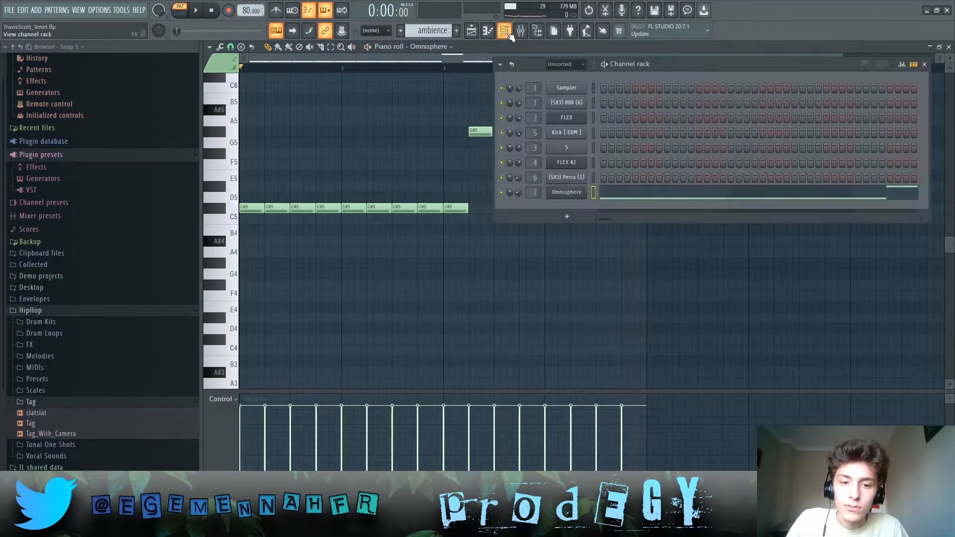
pyautogui.click(521, 31)
pyautogui.click(364, 175)
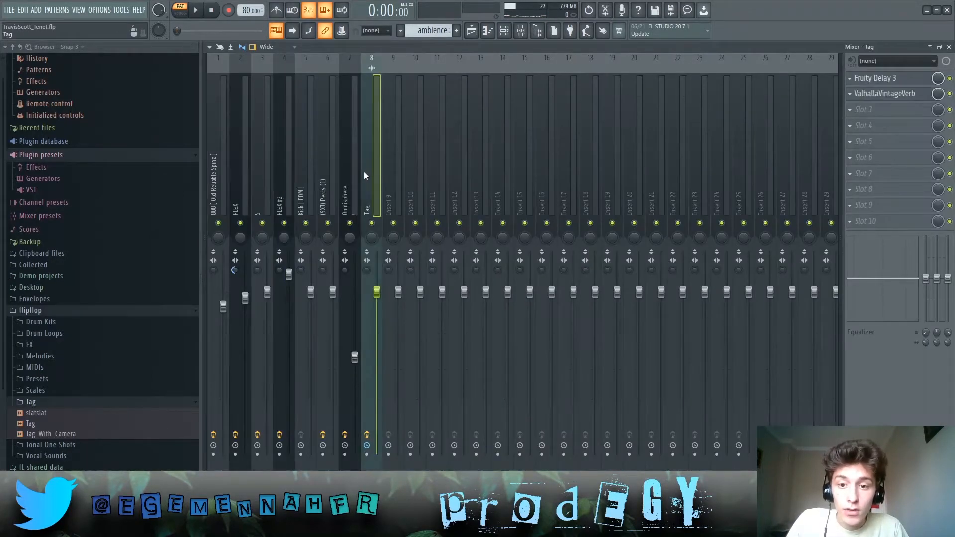
pyautogui.click(871, 78)
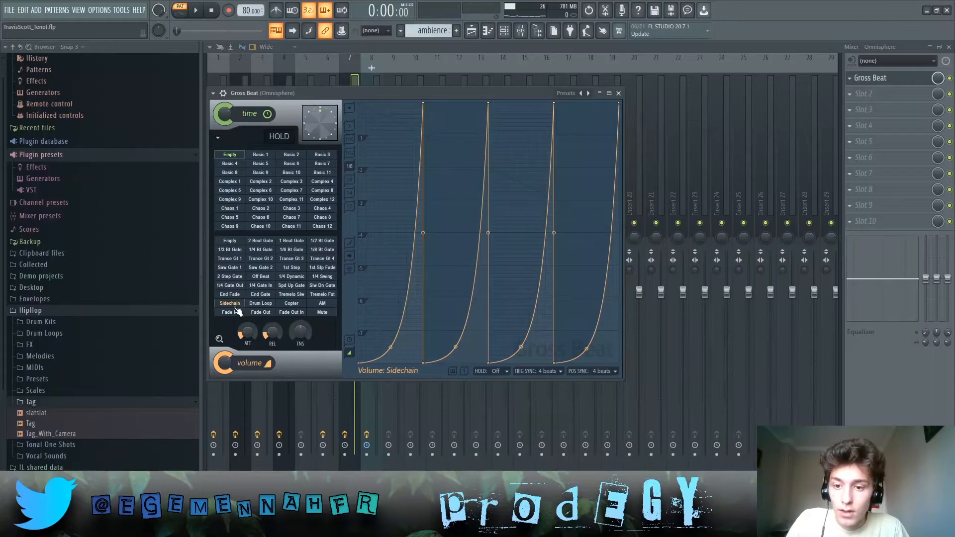
pyautogui.click(619, 93)
pyautogui.click(471, 33)
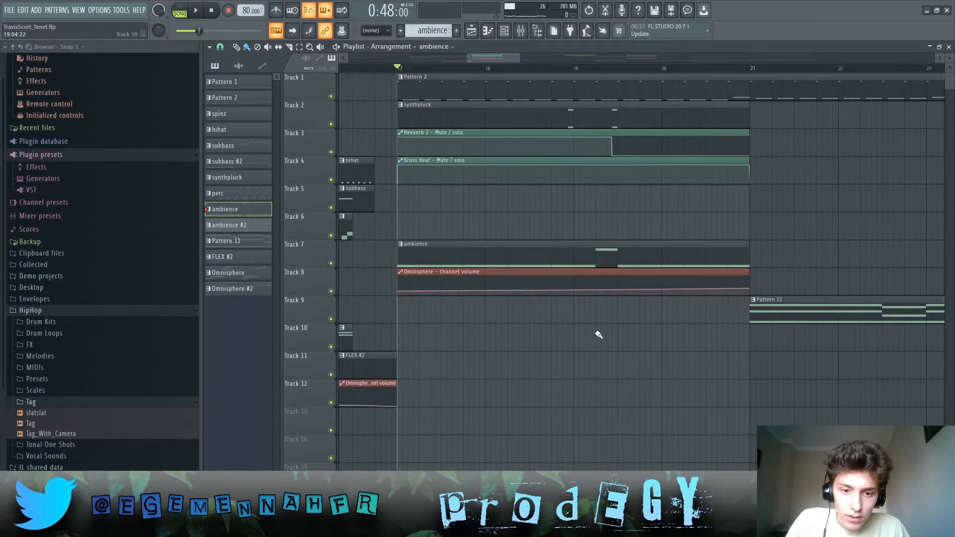
# - Examine the Omnisphere channel volume automation below the ambience clip, and compare the Pattern 11 clips at bars 9 and 21
pyautogui.scroll(3, 478, 328)
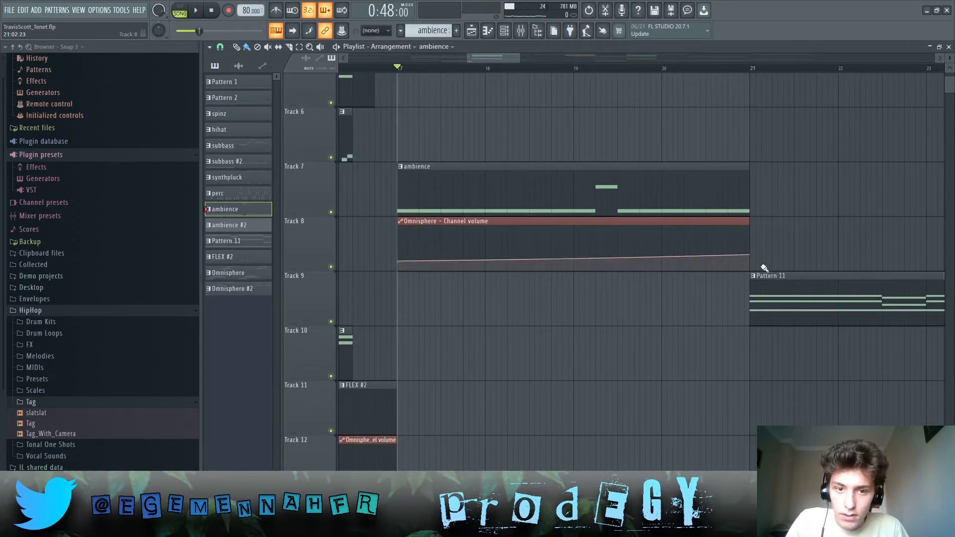
pyautogui.scroll(-3, 586, 309)
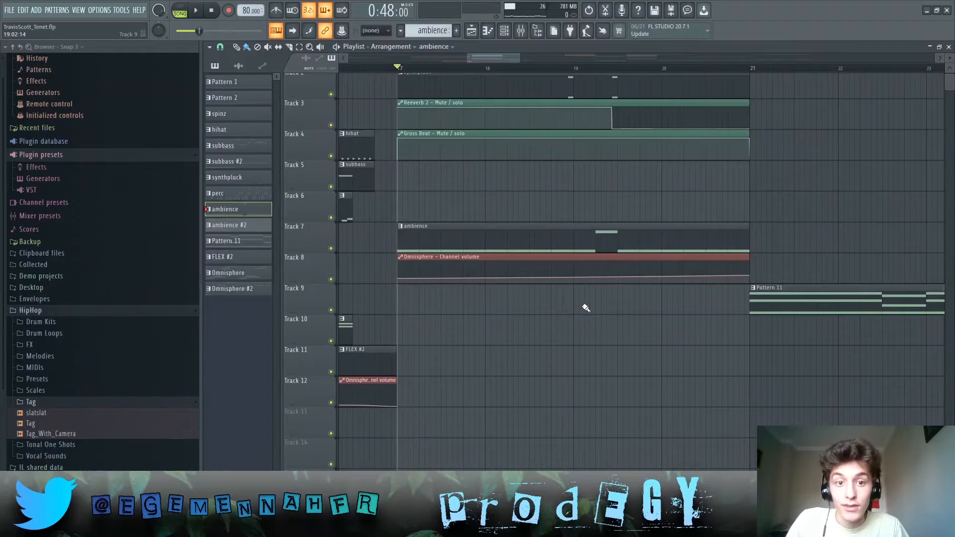
pyautogui.scroll(-2, 586, 308)
pyautogui.scroll(-3, 439, 287)
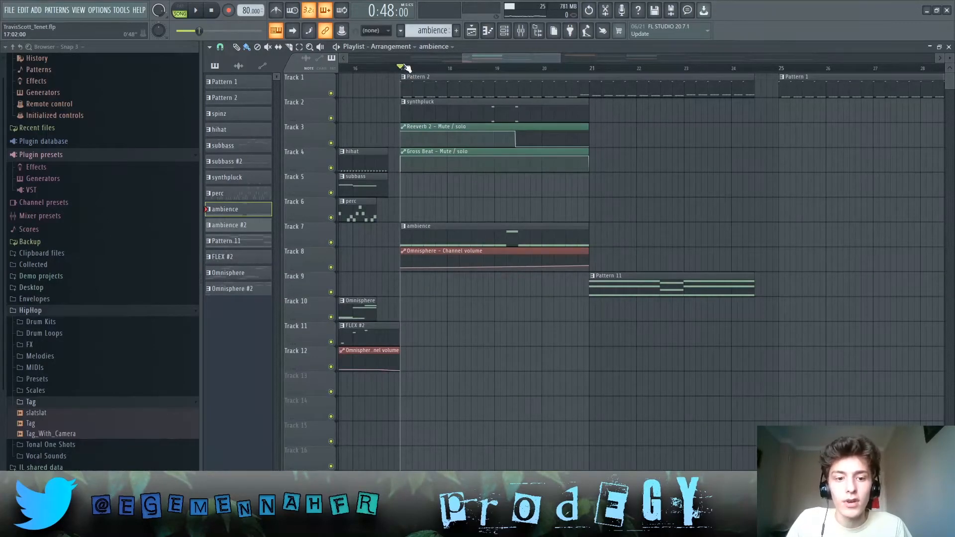
pyautogui.moveTo(760, 294); pyautogui.dragTo(594, 260)
pyautogui.scroll(-5, 752, 320)
pyautogui.scroll(3, 538, 293)
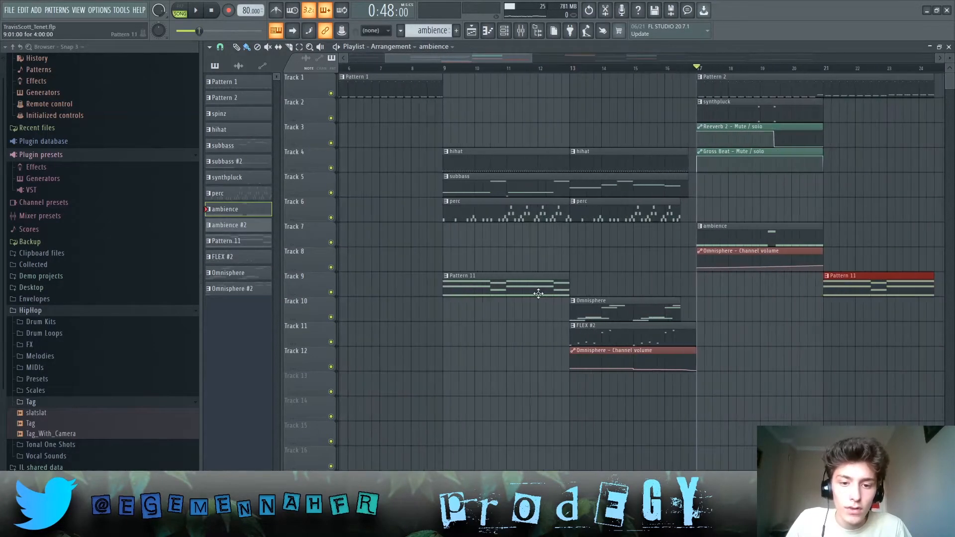
pyautogui.scroll(-3, 500, 309)
pyautogui.scroll(4, 716, 339)
pyautogui.moveTo(697, 318); pyautogui.dragTo(624, 291)
pyautogui.keyDown('ctrl'); pyautogui.click(631, 328); pyautogui.keyUp('ctrl')
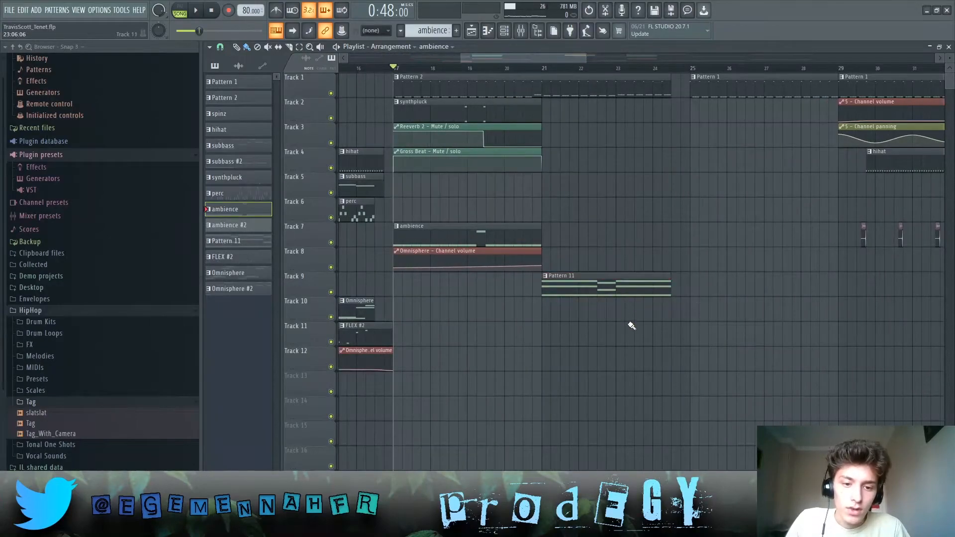
# - Select bars 17 to 25 in the playlist and play the section through in song mode
pyautogui.moveTo(398, 73); pyautogui.dragTo(690, 85)
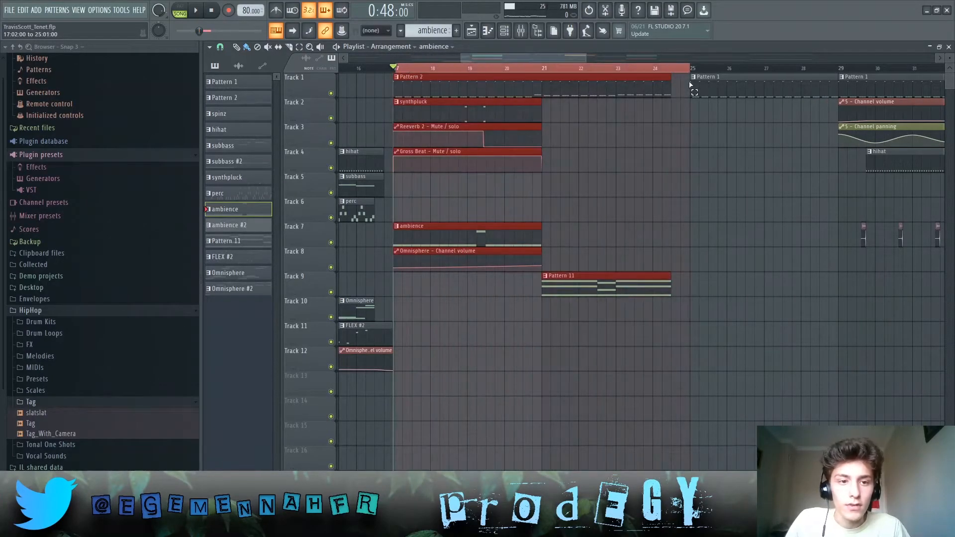
pyautogui.scroll(4, 417, 71)
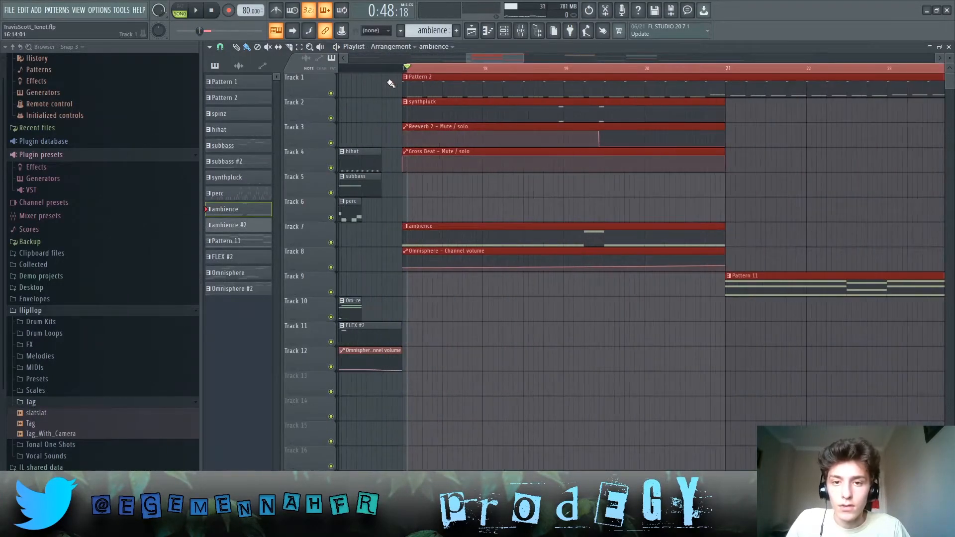
pyautogui.scroll(-4, 411, 239)
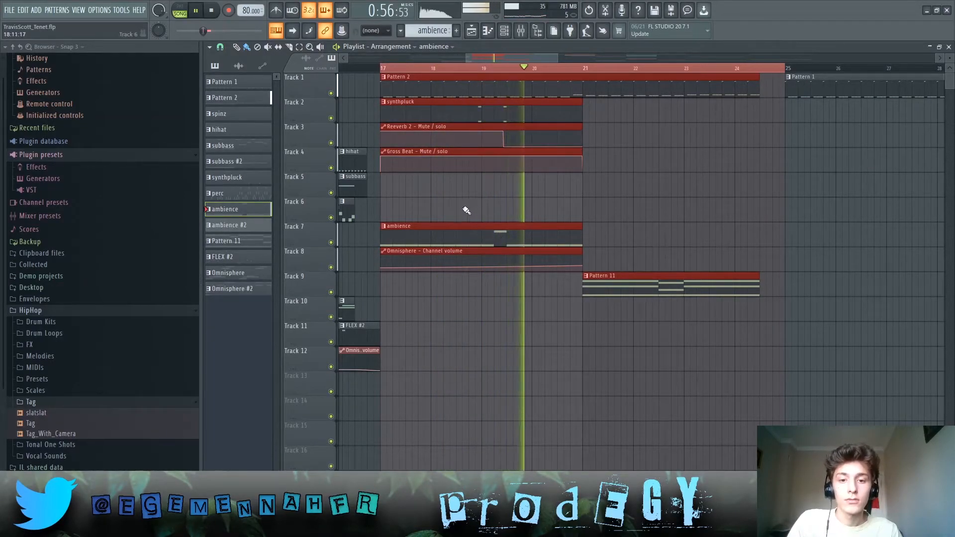
pyautogui.scroll(-2, 465, 210)
pyautogui.scroll(2, 605, 214)
pyautogui.scroll(-1, 441, 223)
pyautogui.scroll(-2, 443, 224)
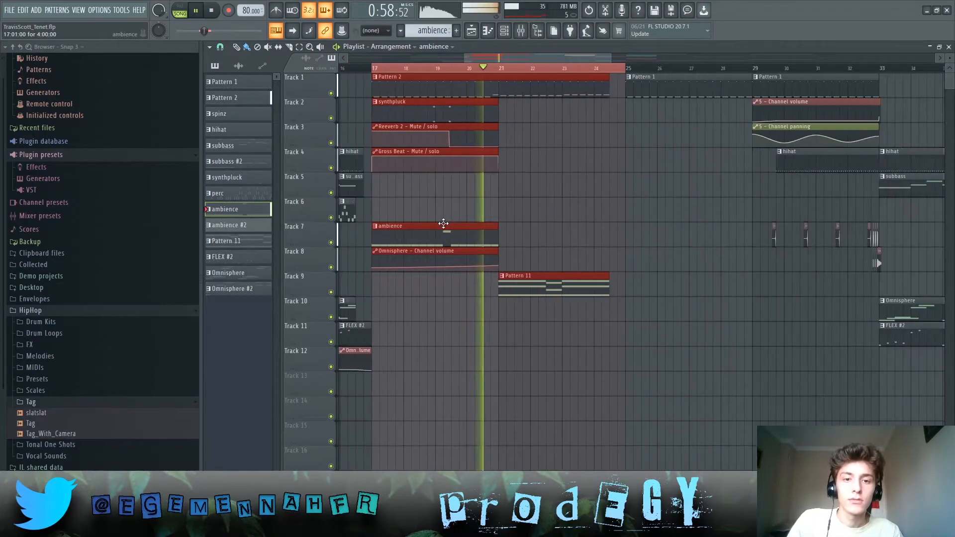
pyautogui.scroll(1, 523, 230)
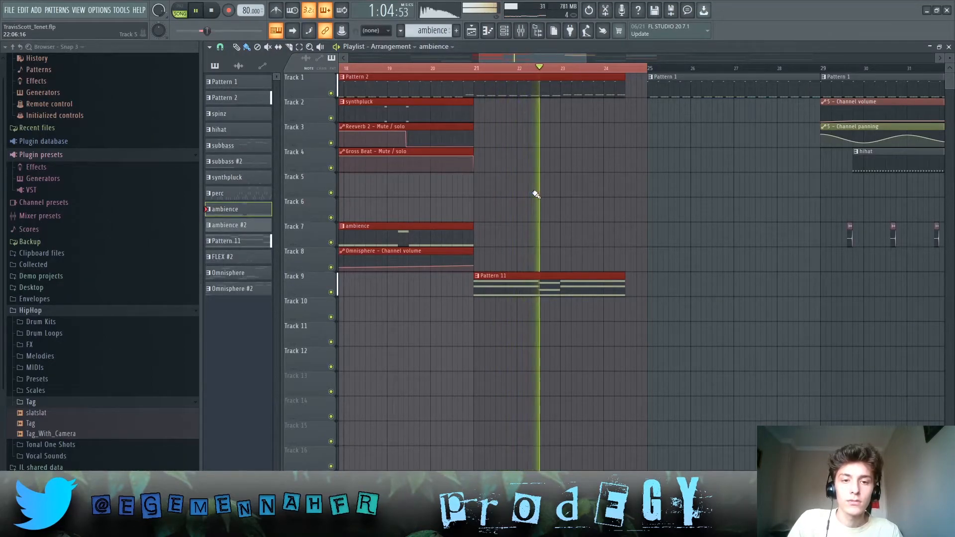
pyautogui.scroll(-4, 603, 70)
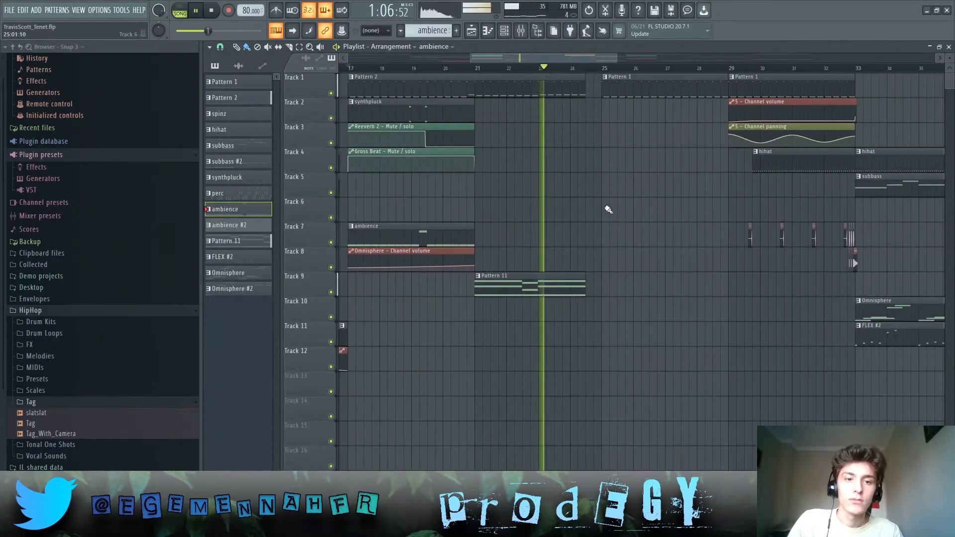
pyautogui.scroll(-5, 555, 204)
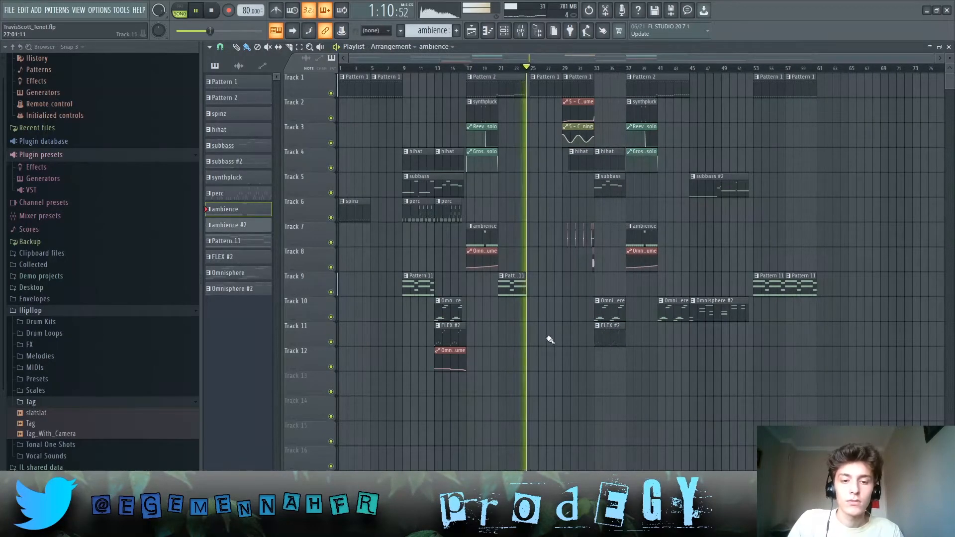
pyautogui.press('space')
# - Select bars 25 to 29 in the playlist to point out the Pattern 1 clip after the Pattern 11 section
pyautogui.scroll(4, 488, 291)
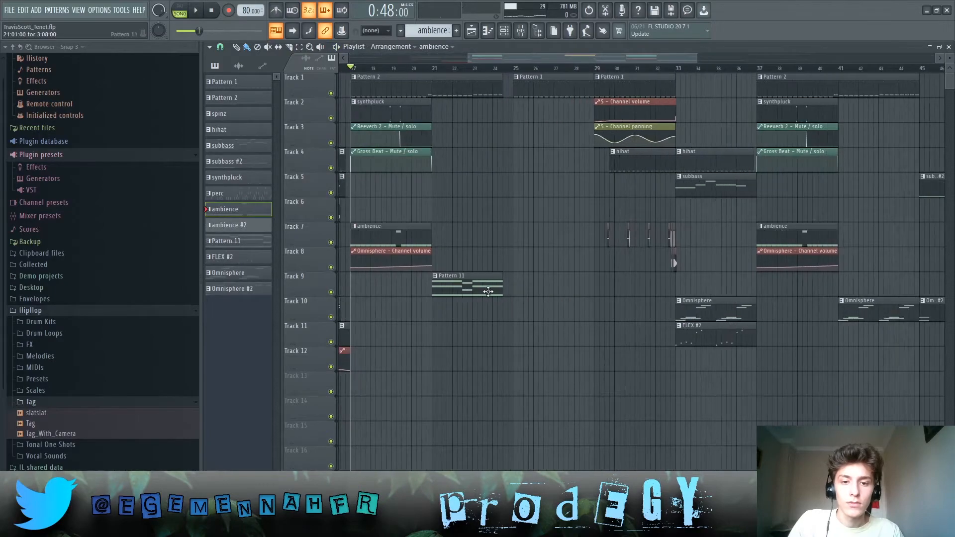
pyautogui.moveTo(451, 228); pyautogui.dragTo(340, 244)
pyautogui.moveTo(502, 228)
pyautogui.mouseDown()
pyautogui.moveTo(355, 244)
pyautogui.moveTo(482, 228)
pyautogui.moveTo(388, 209)
pyautogui.mouseUp()
pyautogui.keyDown('ctrl'); pyautogui.click(441, 210); pyautogui.keyUp('ctrl')
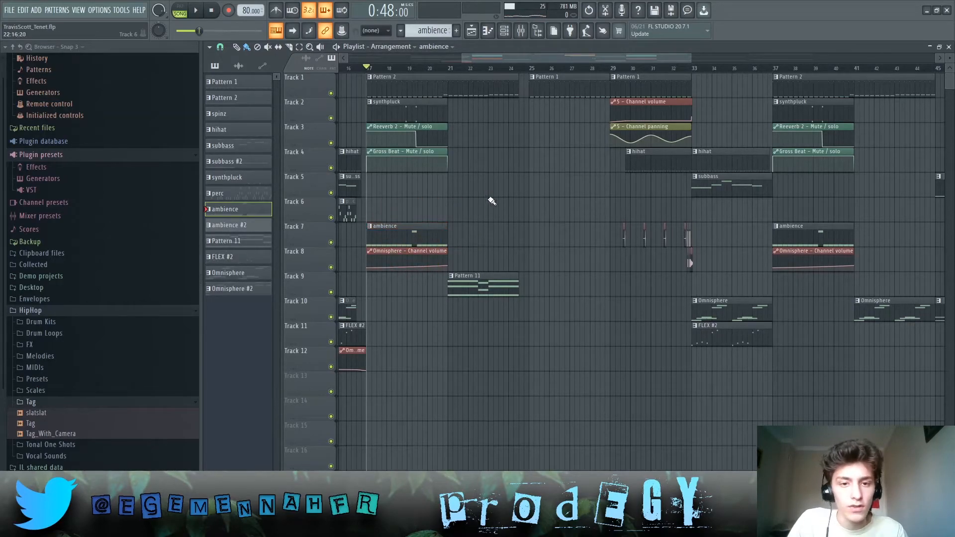
pyautogui.scroll(2, 544, 182)
pyautogui.moveTo(490, 69); pyautogui.dragTo(642, 68)
pyautogui.scroll(2, 511, 156)
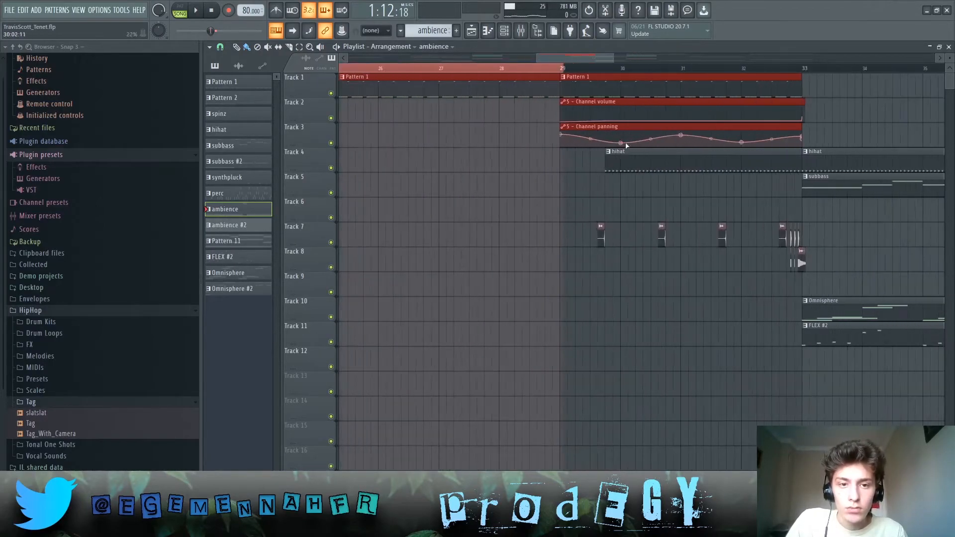
# - Select bars 29 to 33 in the playlist and examine the S channel volume and panning automation clips
pyautogui.moveTo(567, 69); pyautogui.dragTo(800, 74)
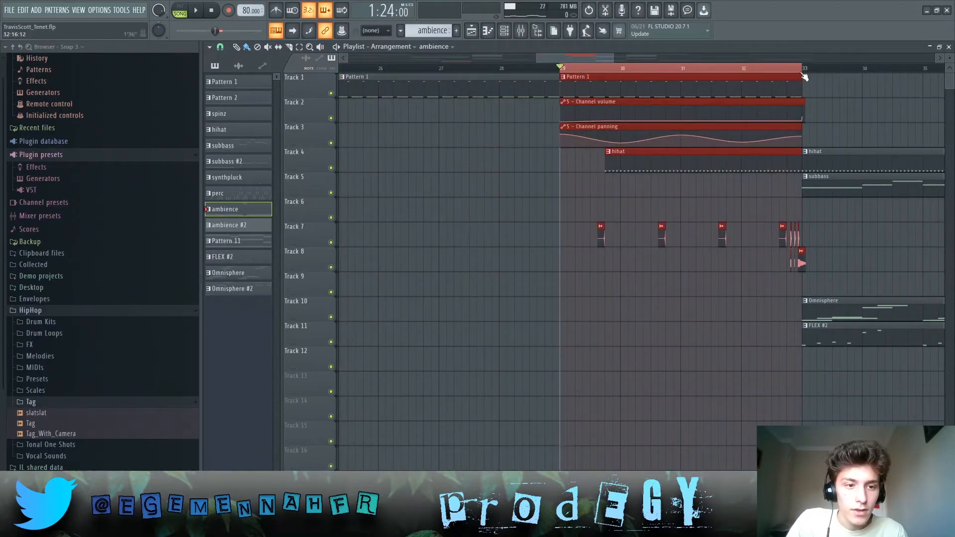
pyautogui.scroll(2, 658, 142)
pyautogui.scroll(-3, 450, 203)
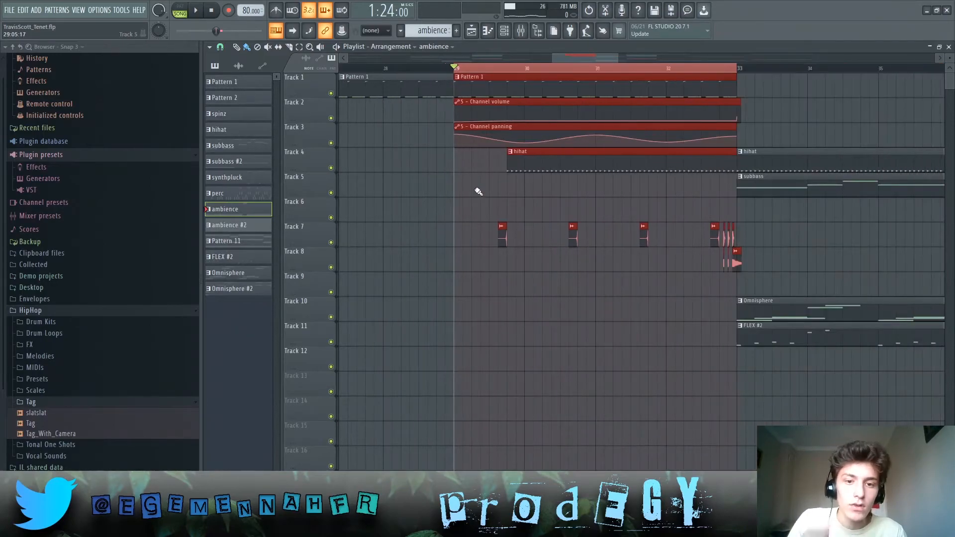
pyautogui.scroll(5, 518, 133)
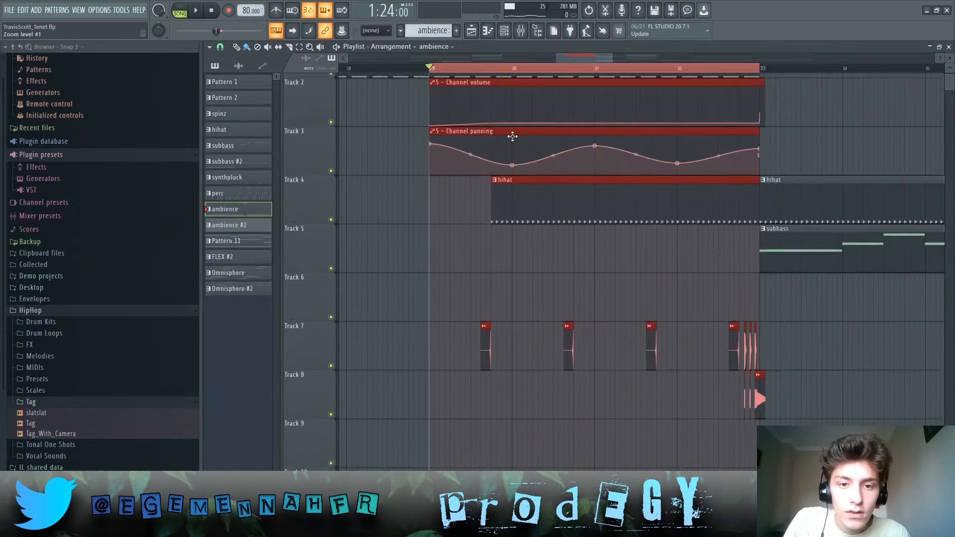
# - Inspect the channel automation curves at bar 29 and the sample settings of the reversed EC - Gang [Hi Hat] clip on Track 7
pyautogui.scroll(1, 461, 125)
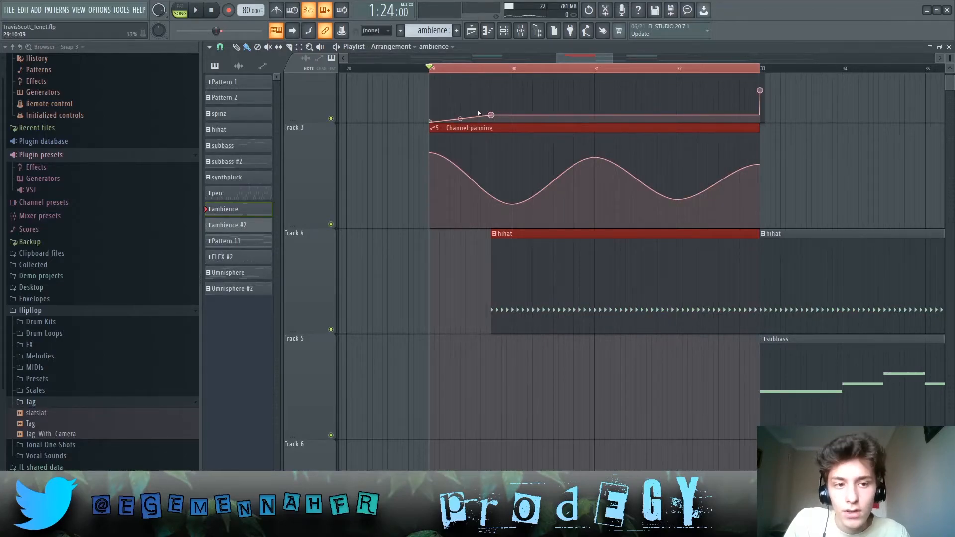
pyautogui.scroll(-4, 538, 175)
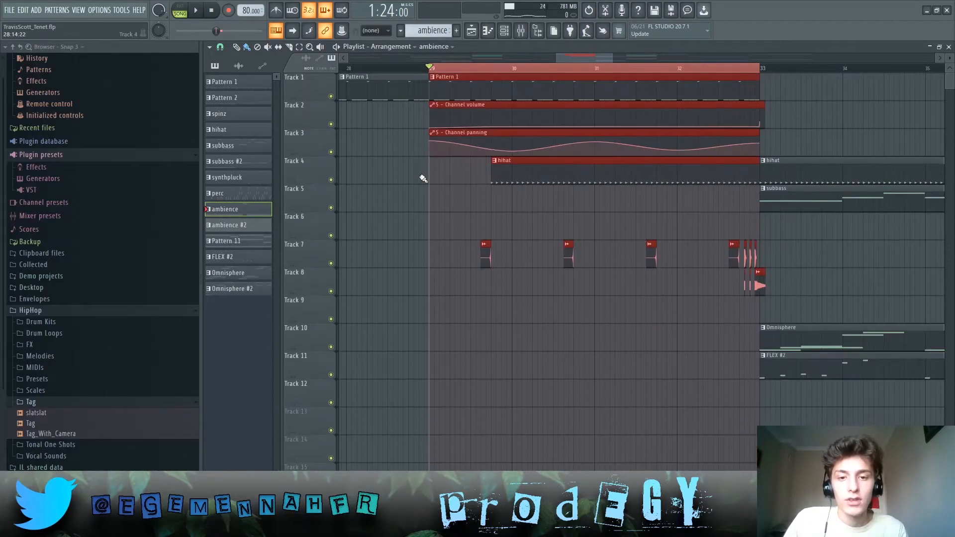
pyautogui.scroll(-1, 446, 182)
pyautogui.keyDown('ctrl'); pyautogui.click(498, 257); pyautogui.keyUp('ctrl')
pyautogui.scroll(3, 494, 257)
pyautogui.doubleClick(478, 236)
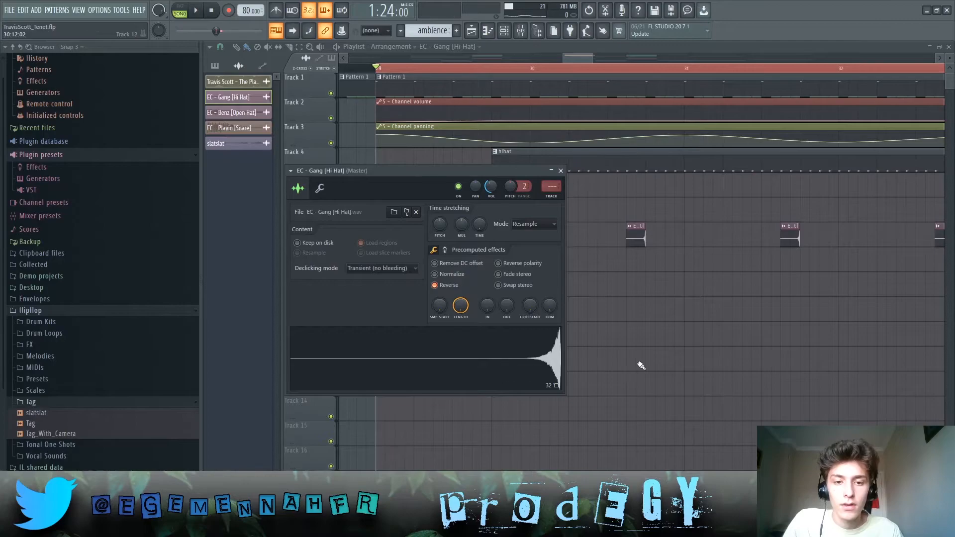
pyautogui.press('Escape')
# - Locate the fill just before bar 33 and check the sample settings of the EC - Benz [Open Hat] clip on Track 8
pyautogui.scroll(-4, 438, 68)
pyautogui.scroll(7, 586, 149)
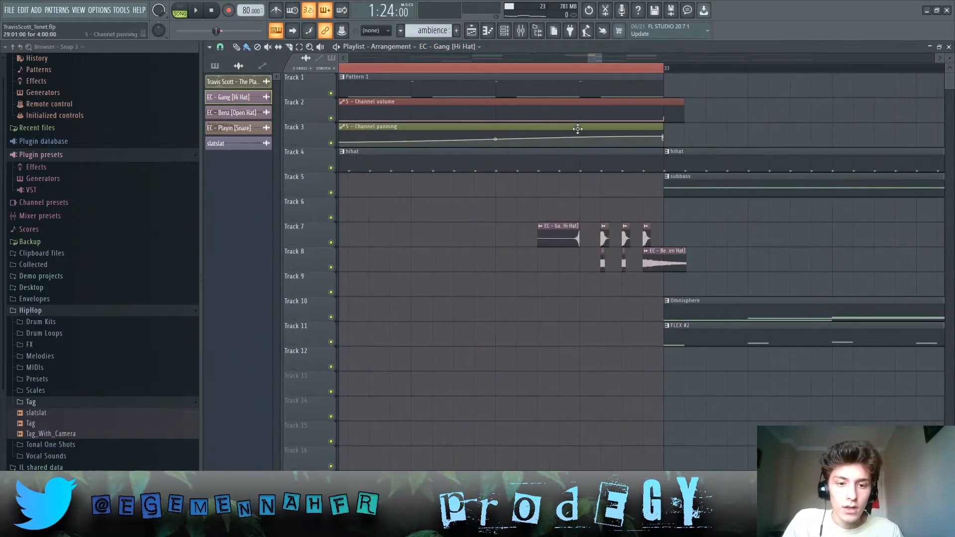
pyautogui.scroll(-4, 578, 61)
pyautogui.click(580, 61)
pyautogui.scroll(6, 629, 168)
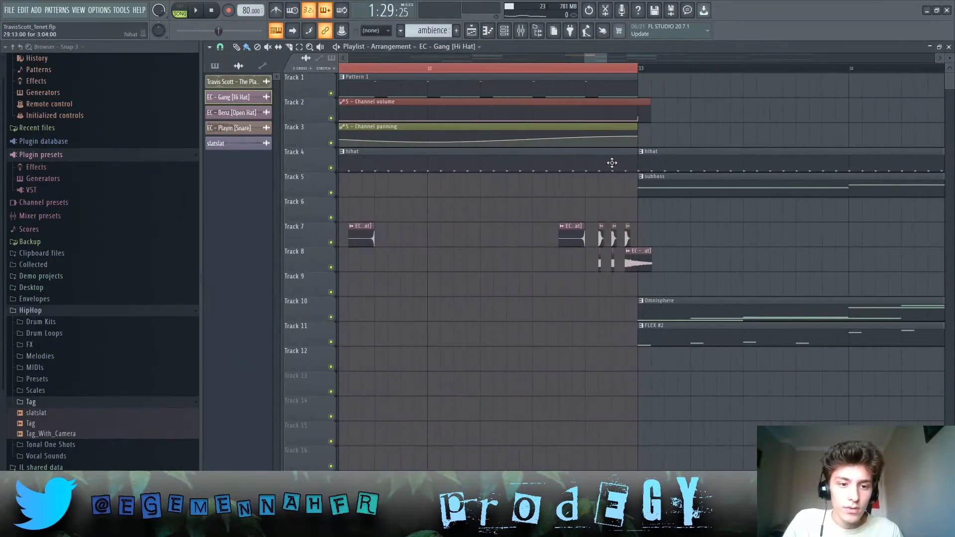
pyautogui.scroll(3, 629, 168)
pyautogui.click(634, 70)
pyautogui.scroll(-2, 466, 227)
pyautogui.scroll(4, 520, 259)
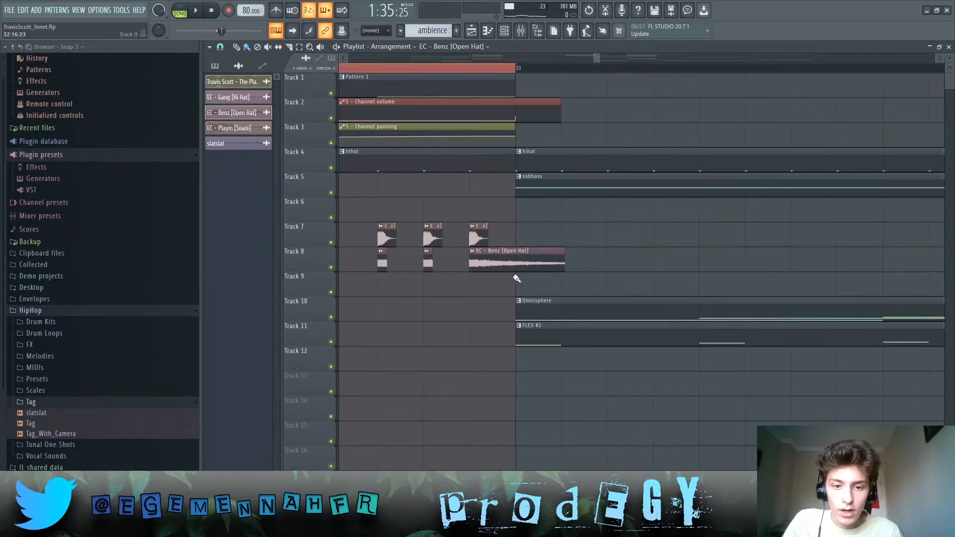
pyautogui.doubleClick(508, 270)
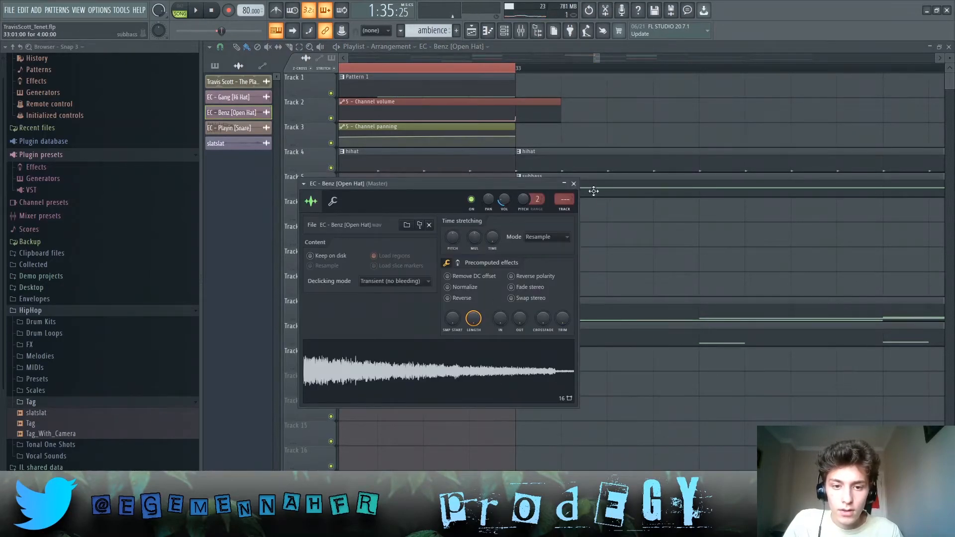
pyautogui.click(573, 183)
# - Check the sample settings of the EC - Playin [Snare] clip on Track 7, and close them
pyautogui.scroll(4, 420, 277)
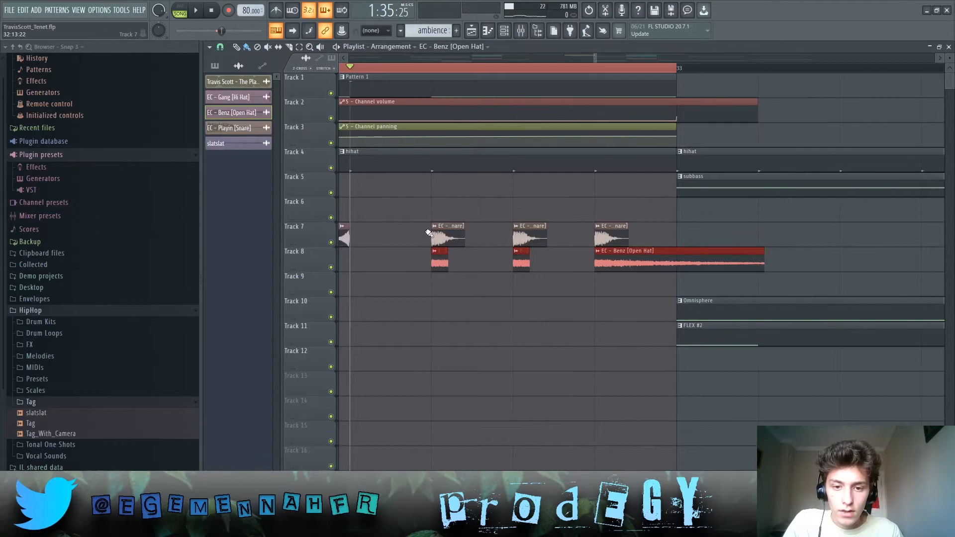
pyautogui.doubleClick(451, 244)
pyautogui.click(483, 91)
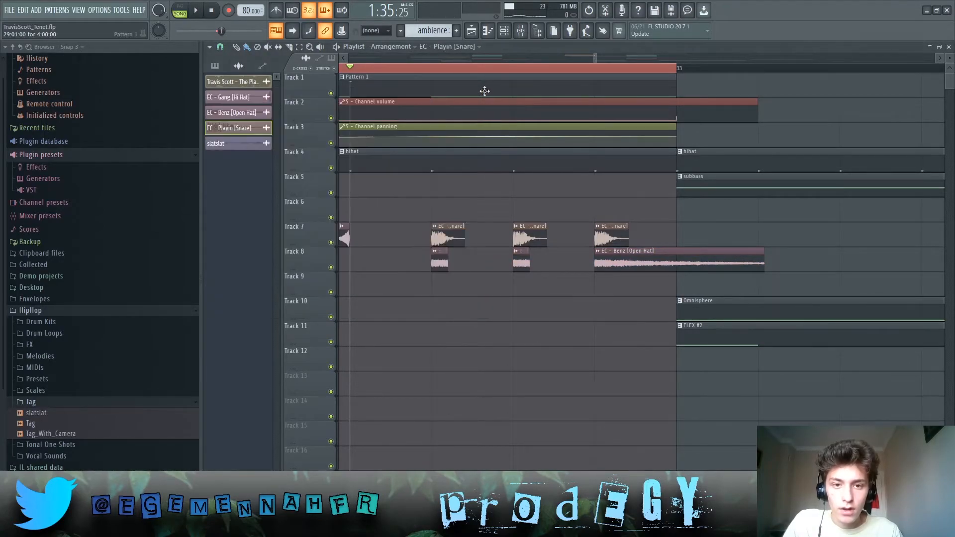
# - Isolate Tracks 7 and 8 and play the hi-hat, snare and open hat fill leading into bar 33
pyautogui.keyDown('ctrl'); pyautogui.click(330, 243); pyautogui.keyUp('ctrl')
pyautogui.click(331, 267)
pyautogui.scroll(-4, 463, 223)
pyautogui.scroll(-3, 464, 223)
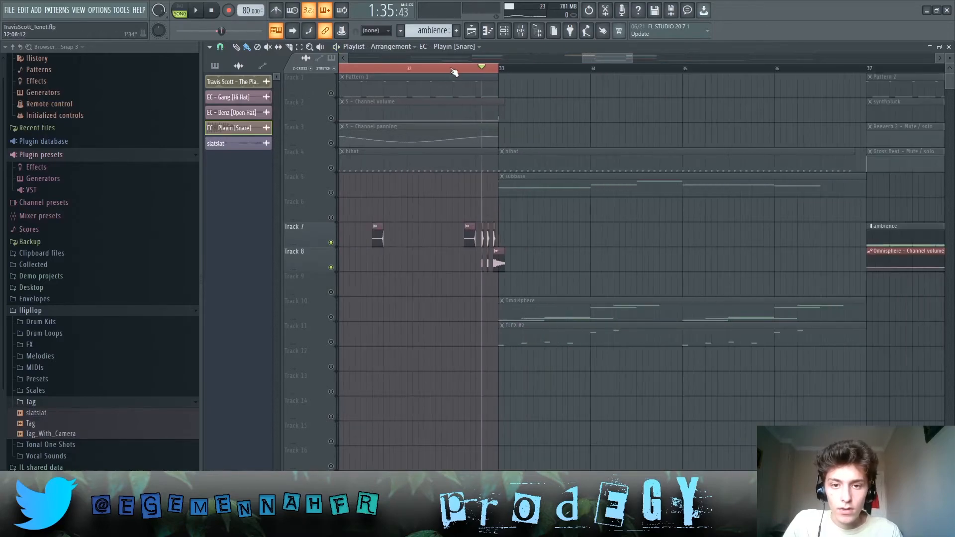
pyautogui.keyDown('ctrl'); pyautogui.click(433, 70); pyautogui.keyUp('ctrl')
# - Re-enable all playlist tracks and play the Pattern 1 section with its fill through past bar 33 in song mode
pyautogui.keyDown('ctrl'); pyautogui.click(331, 93); pyautogui.keyUp('ctrl')
pyautogui.keyDown('ctrl'); pyautogui.click(332, 93); pyautogui.keyUp('ctrl')
pyautogui.scroll(-3, 560, 142)
pyautogui.scroll(3, 477, 137)
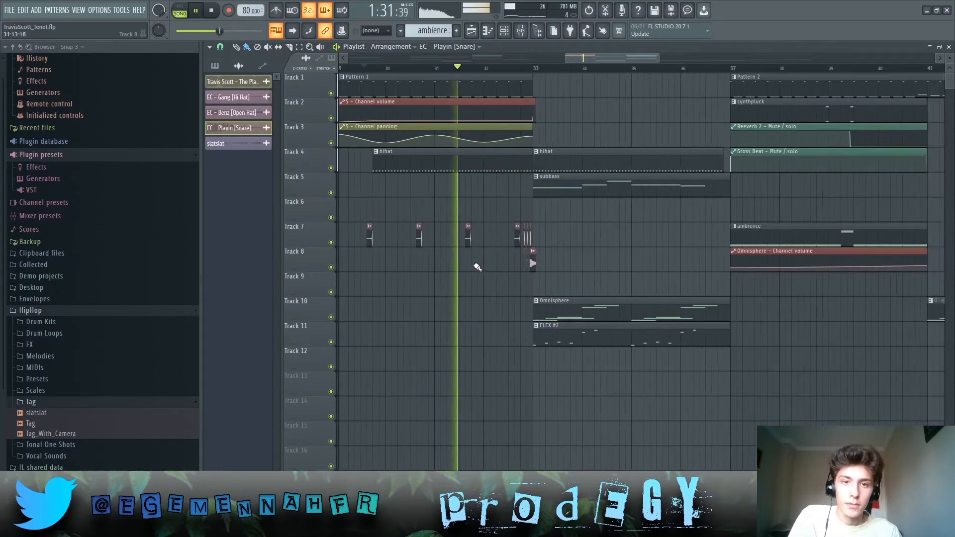
pyautogui.scroll(3, 500, 262)
pyautogui.scroll(-2, 402, 258)
pyautogui.scroll(2, 571, 279)
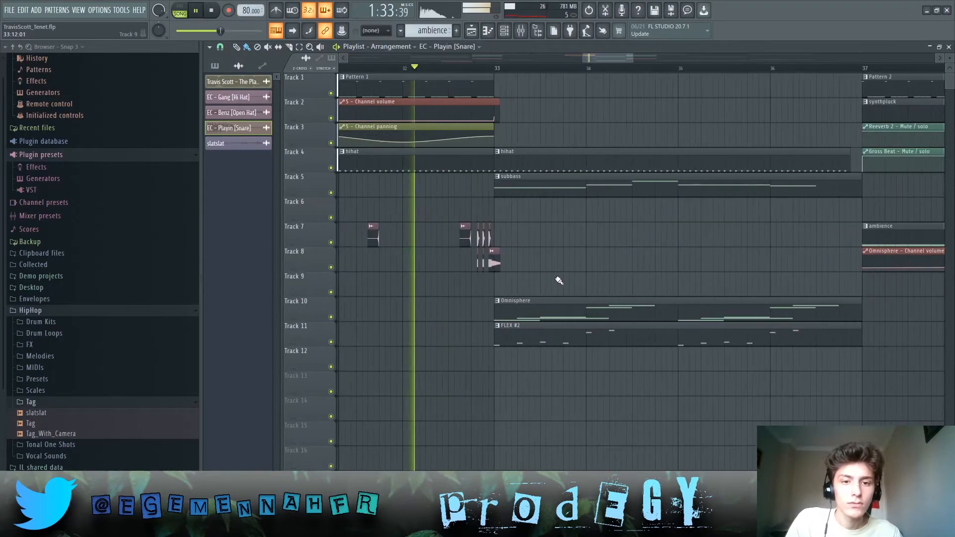
pyautogui.scroll(-1, 416, 287)
pyautogui.scroll(2, 508, 274)
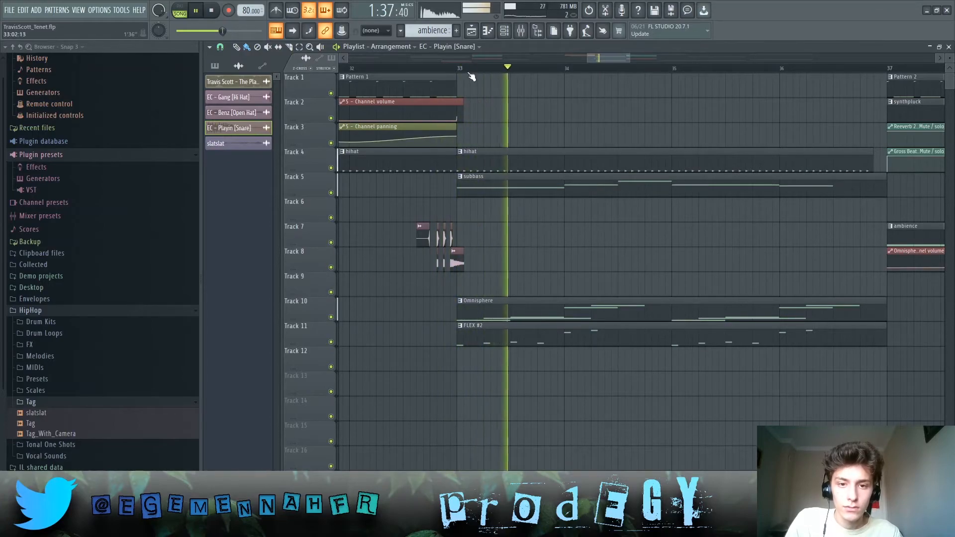
# - Select the hihat, subbass, Omnisphere and FLEX #2 clips at bars 33 to 37 and compare them with the clips around bar 13
pyautogui.scroll(-6, 352, 320)
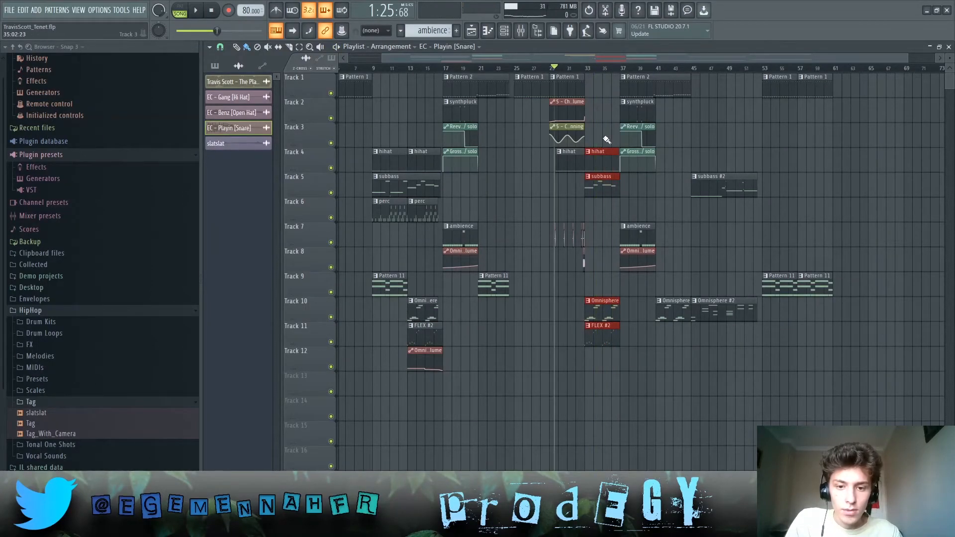
pyautogui.scroll(2, 419, 322)
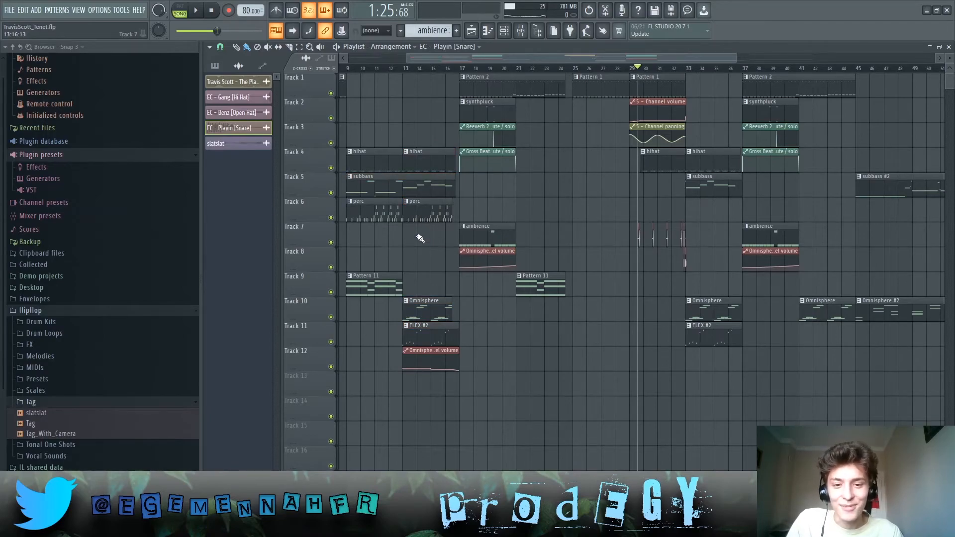
pyautogui.scroll(-1, 421, 238)
pyautogui.scroll(2, 686, 241)
pyautogui.scroll(1, 580, 216)
pyautogui.scroll(-2, 562, 220)
pyautogui.scroll(1, 714, 229)
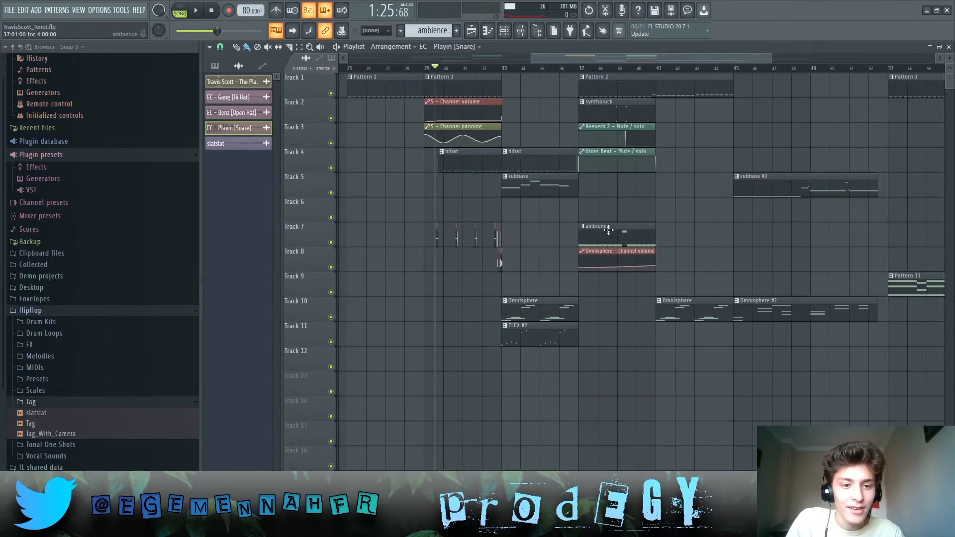
# - Select the Pattern 2 section's clips at bar 37 and the matching clips at bar 17 to compare the two sections
pyautogui.scroll(3, 619, 245)
pyautogui.moveTo(622, 319); pyautogui.dragTo(586, 37)
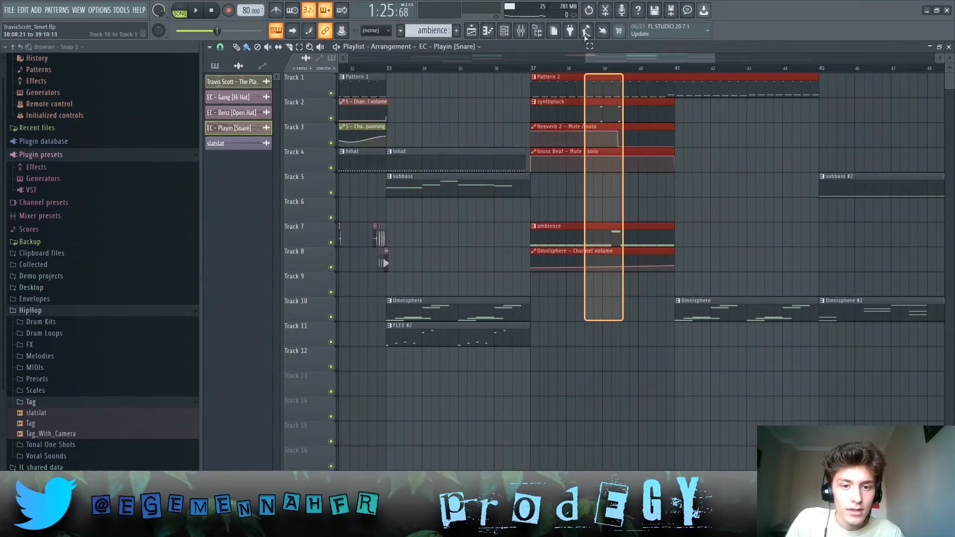
pyautogui.scroll(-4, 607, 145)
pyautogui.moveTo(376, 199); pyautogui.dragTo(437, 75)
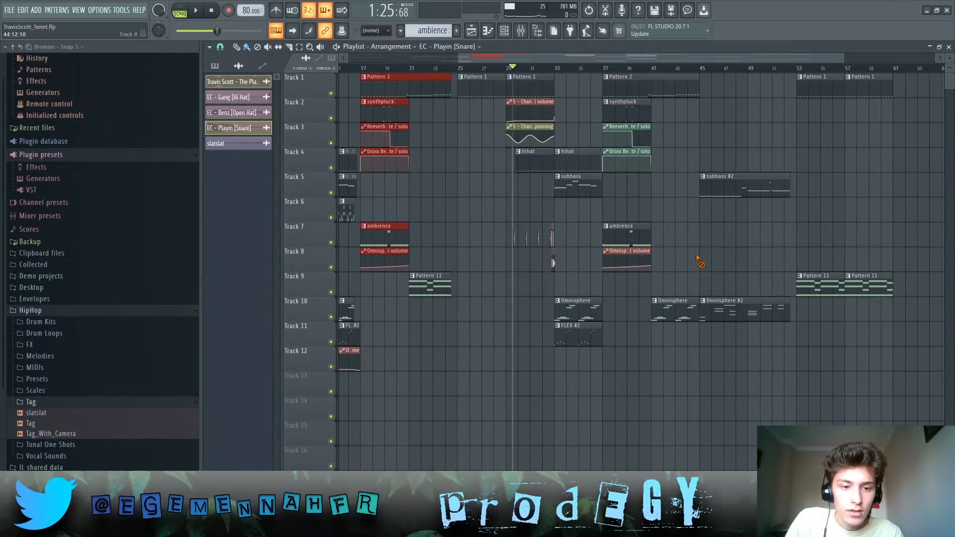
pyautogui.scroll(2, 700, 257)
pyautogui.scroll(-3, 669, 276)
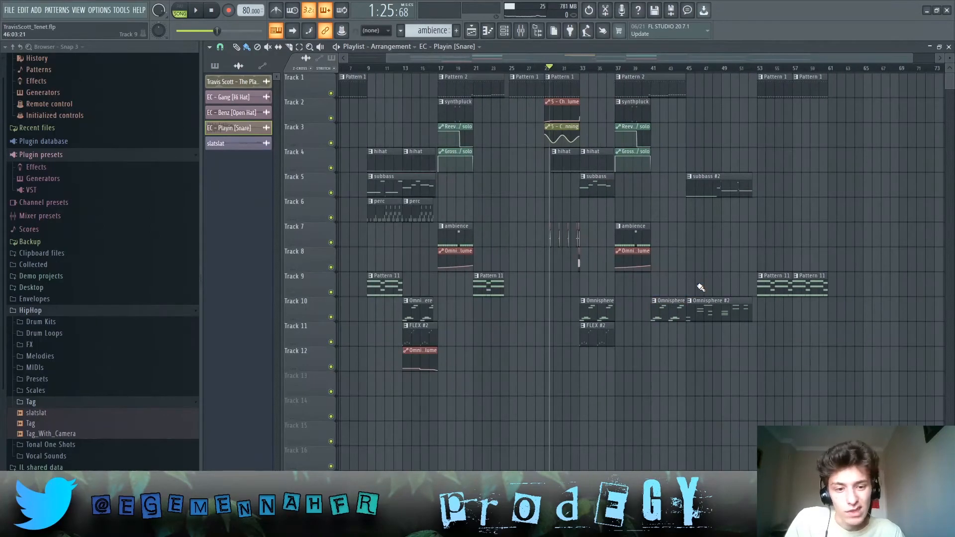
# - Open the subbass #2 clip at bar 45 in the piano roll and play its notes in pattern mode
pyautogui.scroll(3, 714, 190)
pyautogui.scroll(3, 622, 149)
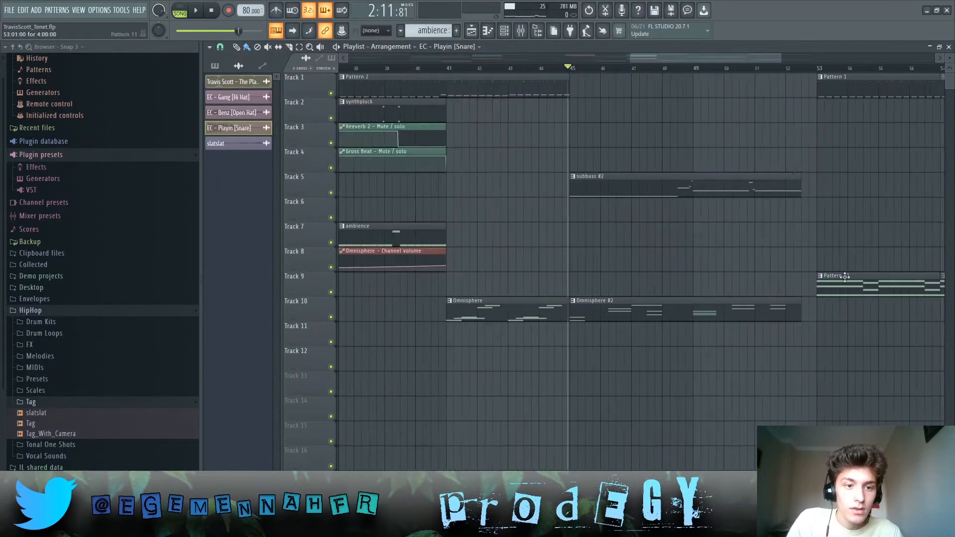
pyautogui.doubleClick(618, 181)
pyautogui.scroll(-5, 451, 152)
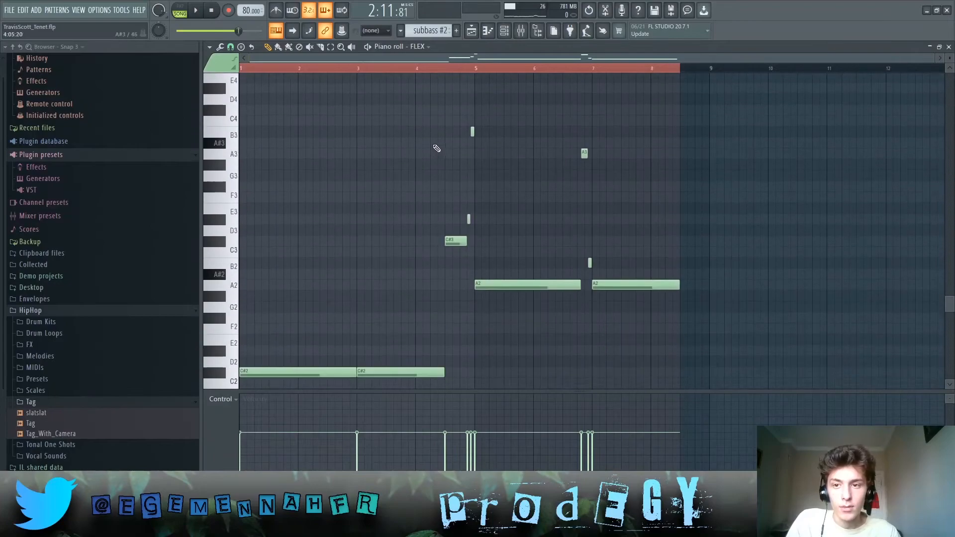
pyautogui.click(180, 11)
pyautogui.scroll(-2, 337, 154)
pyautogui.press('space')
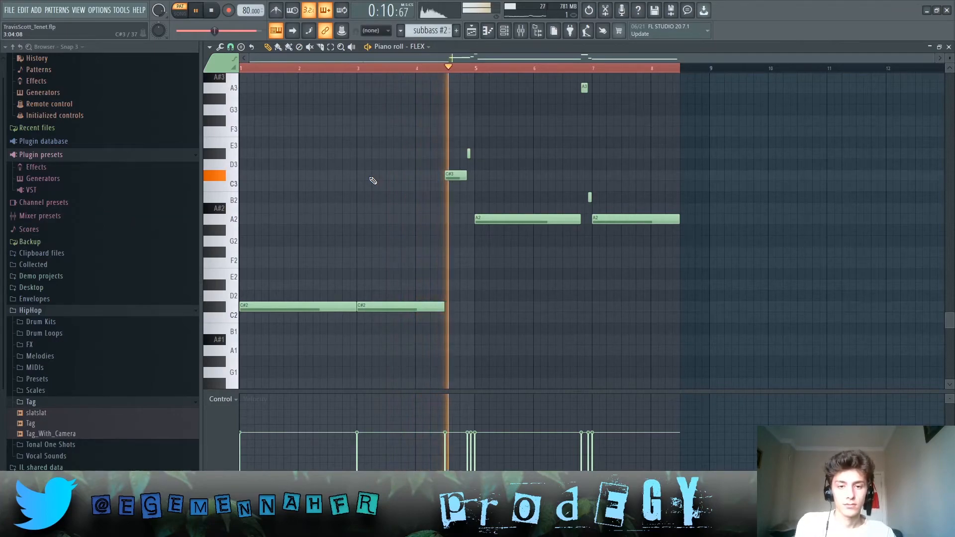
pyautogui.scroll(3, 374, 182)
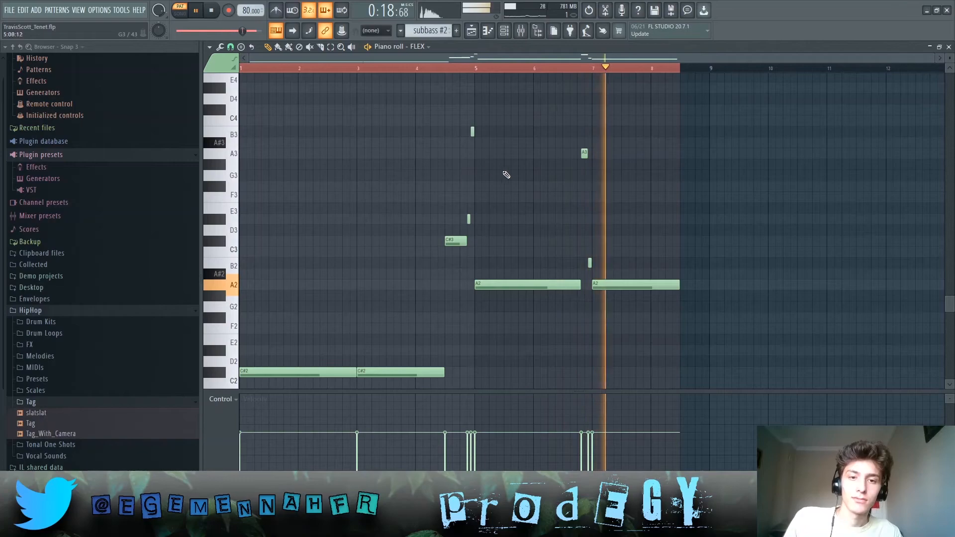
# - Return to the playlist, open the Omnisphere #2 clip at bar 45 in the piano roll and play its chords
pyautogui.press('F5')
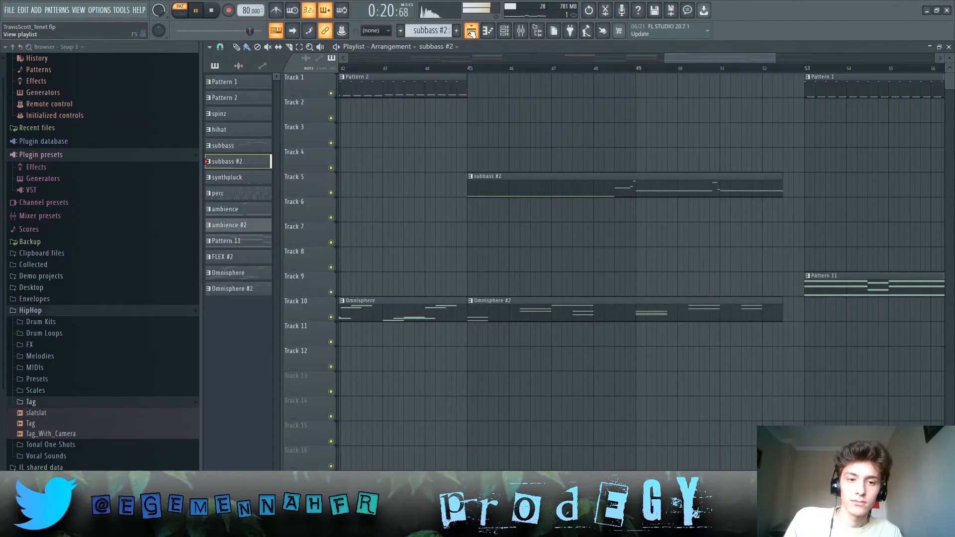
pyautogui.scroll(-3, 520, 208)
pyautogui.scroll(4, 777, 241)
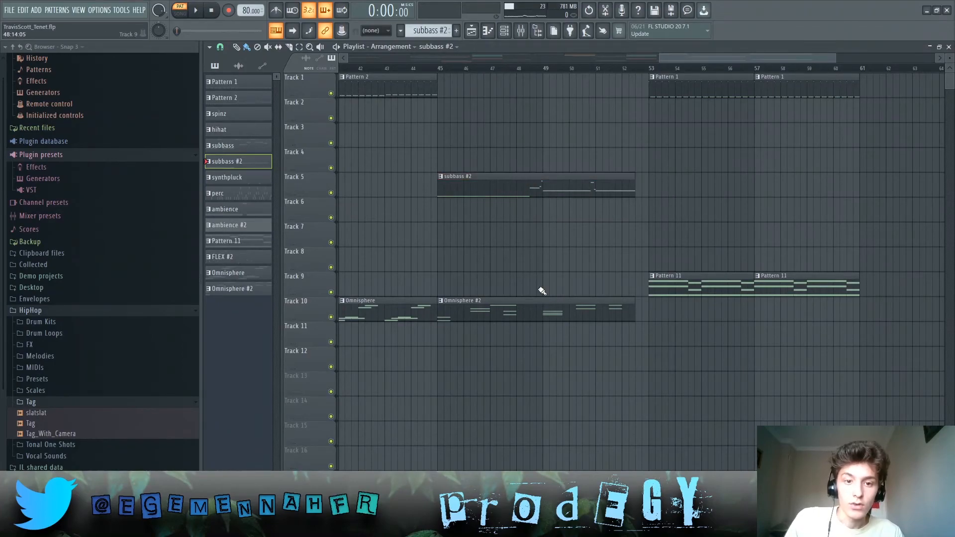
pyautogui.doubleClick(517, 321)
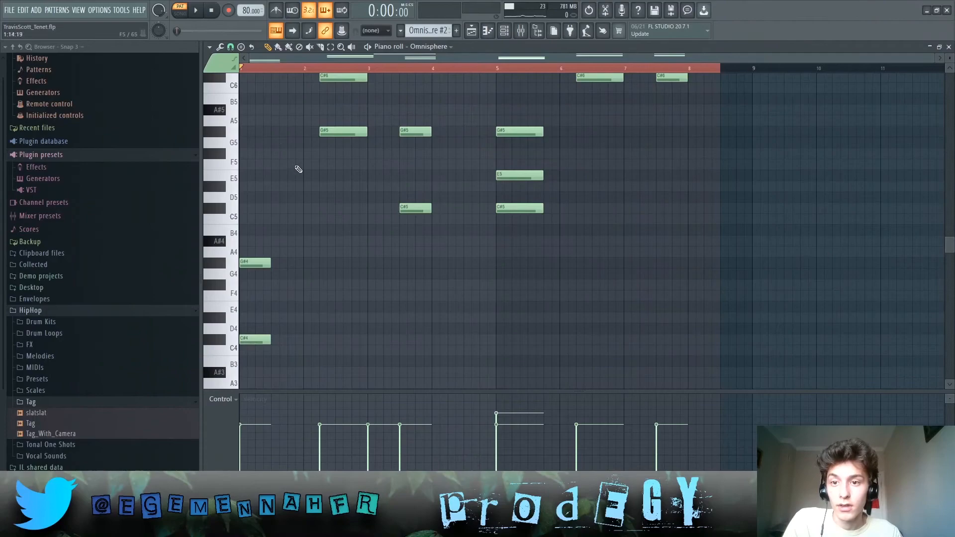
pyautogui.scroll(1, 295, 163)
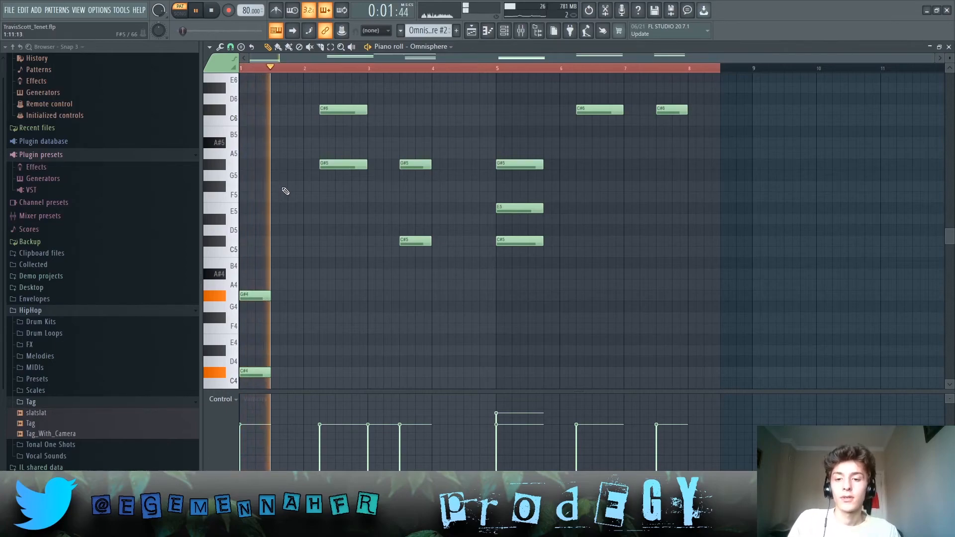
pyautogui.scroll(1, 286, 190)
pyautogui.scroll(2, 286, 190)
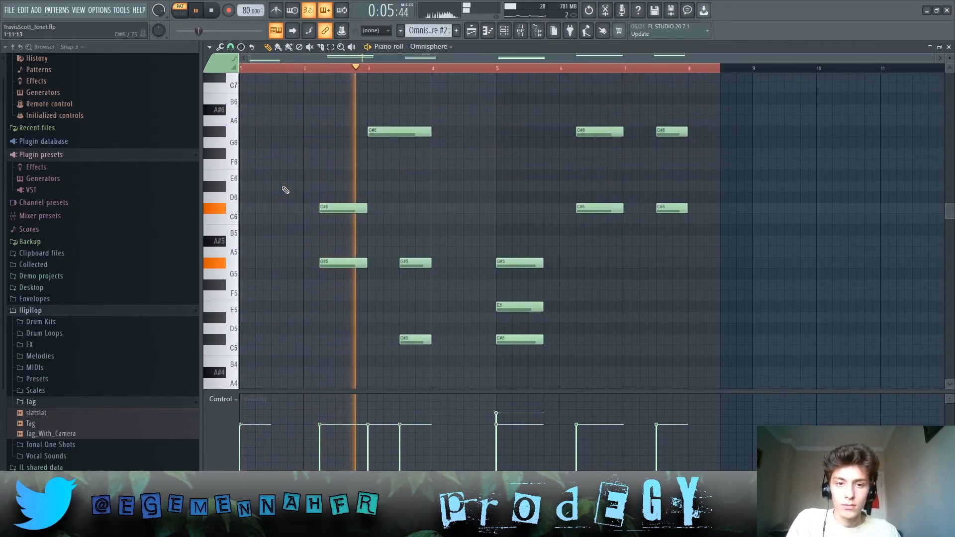
pyautogui.scroll(2, 286, 187)
pyautogui.scroll(-2, 286, 187)
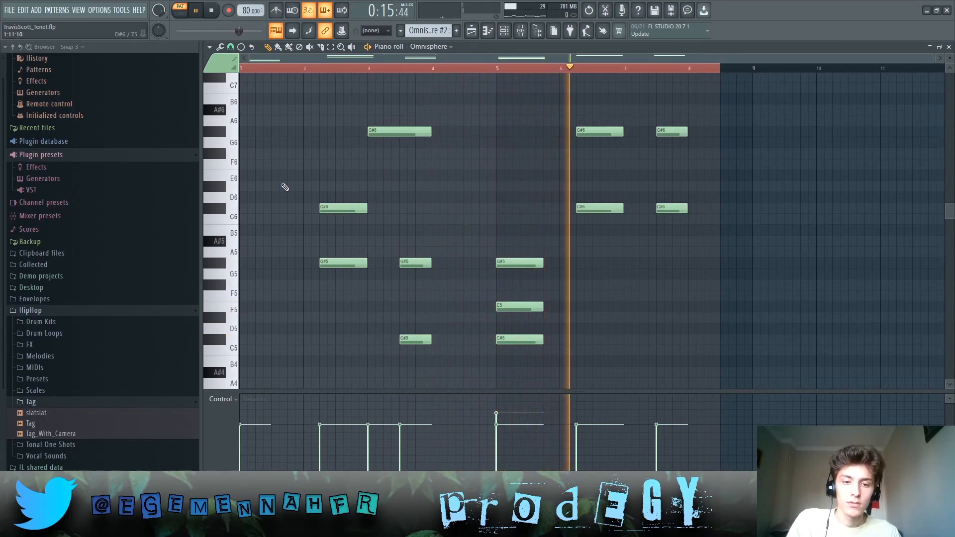
# - Point out the G#5, E5 and C#5 notes of the chord at bar 5 in Omnisphere #2, and stop playback
pyautogui.click(511, 260)
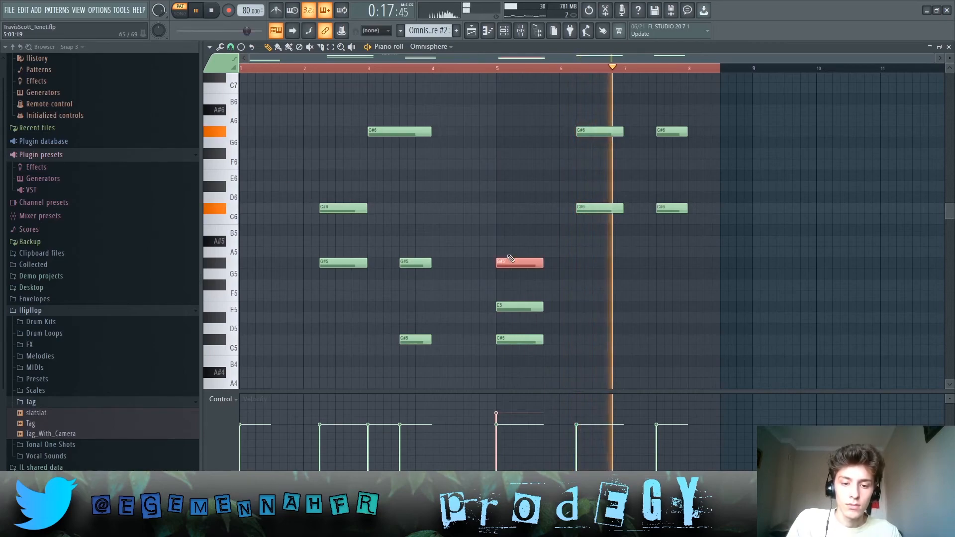
pyautogui.click(522, 305)
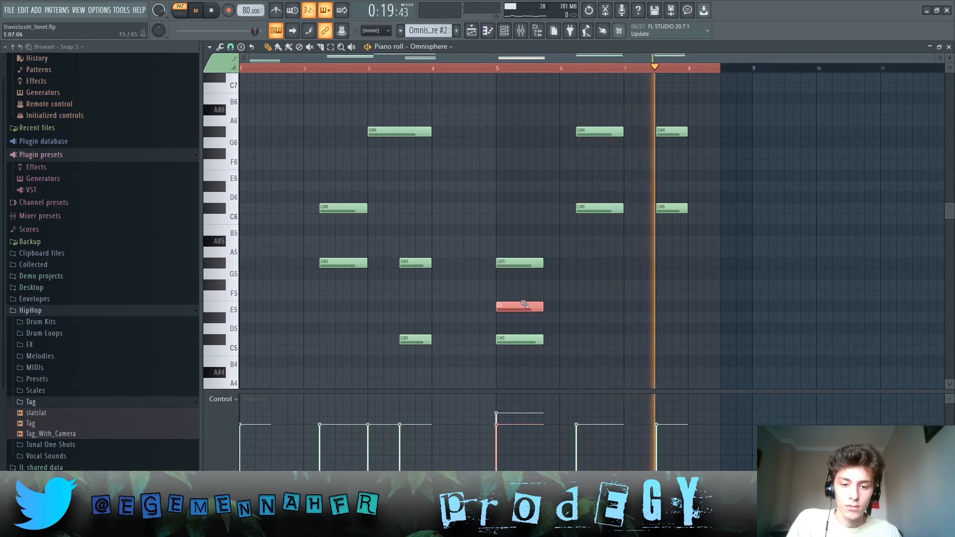
pyautogui.scroll(1, 525, 304)
pyautogui.click(527, 339)
pyautogui.press('space')
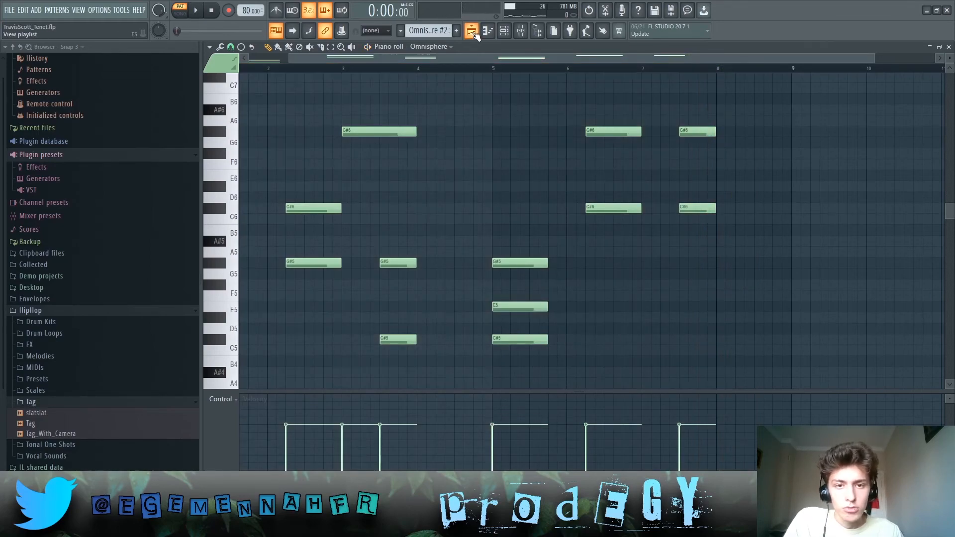
# - Return to the playlist and compare the Pattern 11 clip at bar 21 with the Pattern 11 clips starting at bar 53
pyautogui.press('F5')
pyautogui.scroll(1, 733, 279)
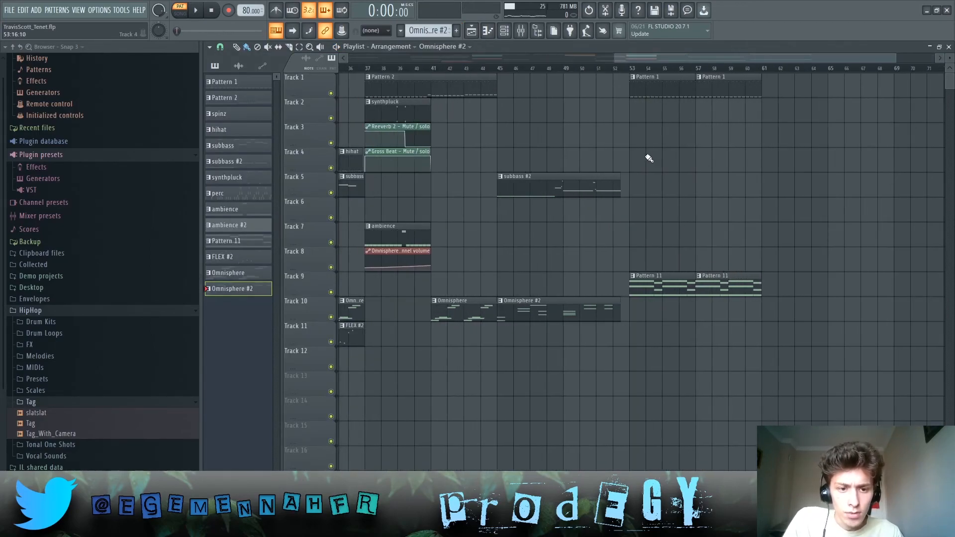
pyautogui.scroll(-3, 729, 284)
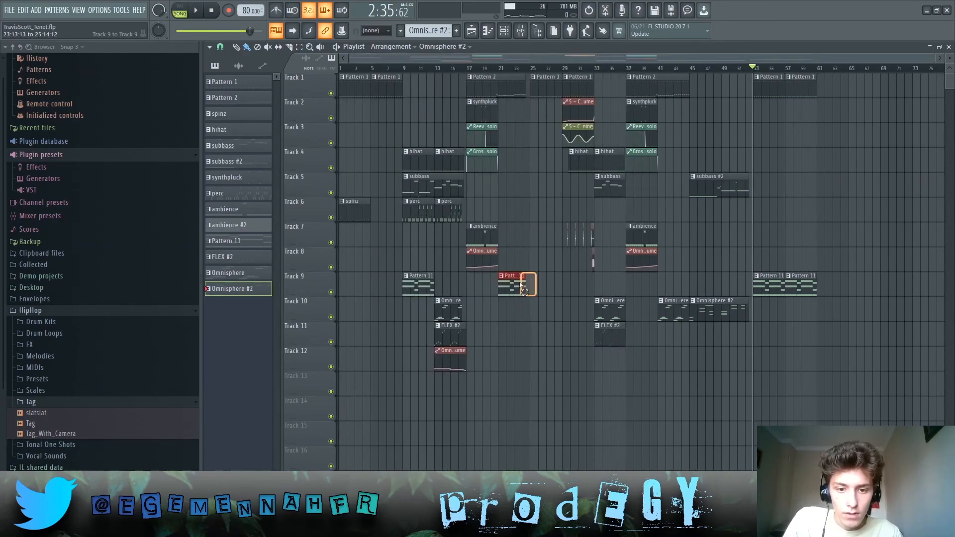
pyautogui.scroll(2, 870, 323)
pyautogui.scroll(2, 767, 143)
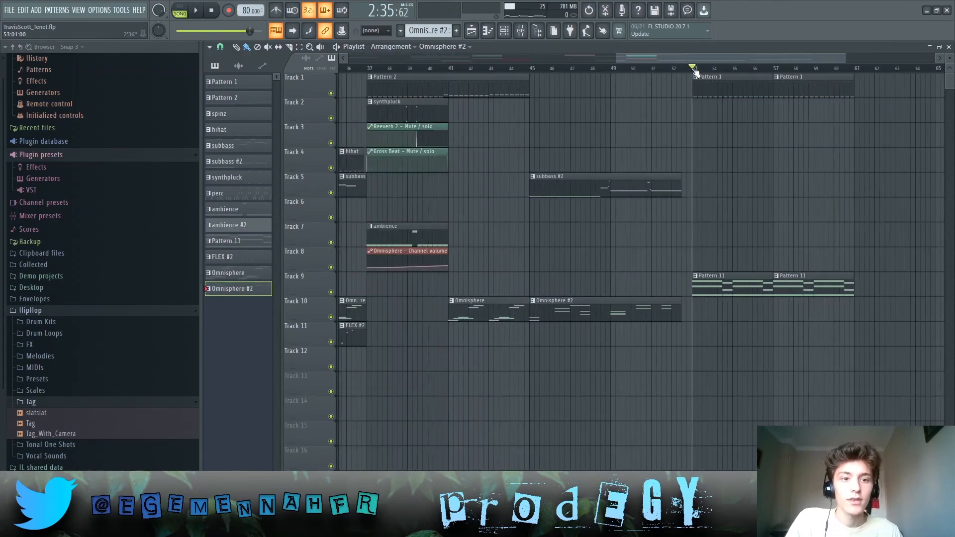
# - Open the mixer and inspect the effect slots of the 808, FLEX, FLEX #2 and neighbouring inserts
pyautogui.scroll(-3, 704, 172)
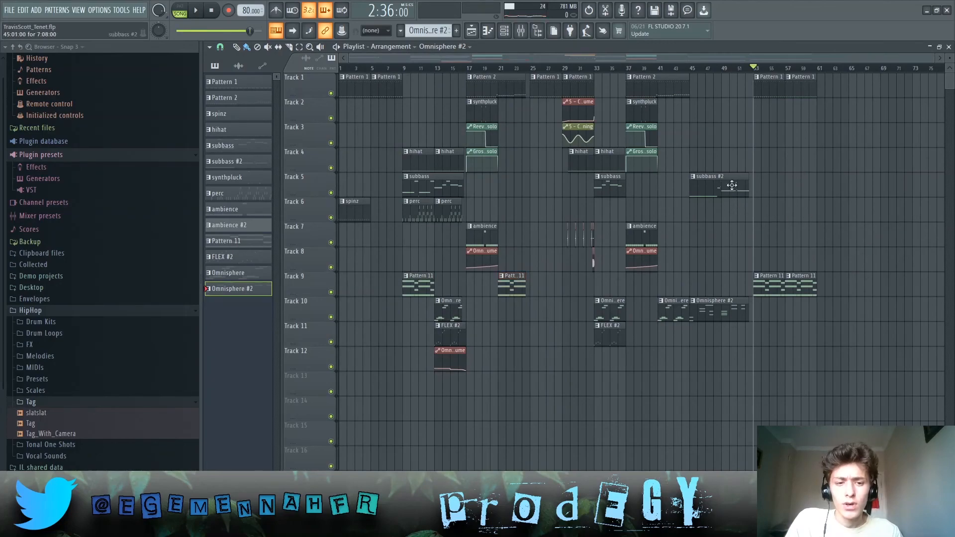
pyautogui.click(521, 31)
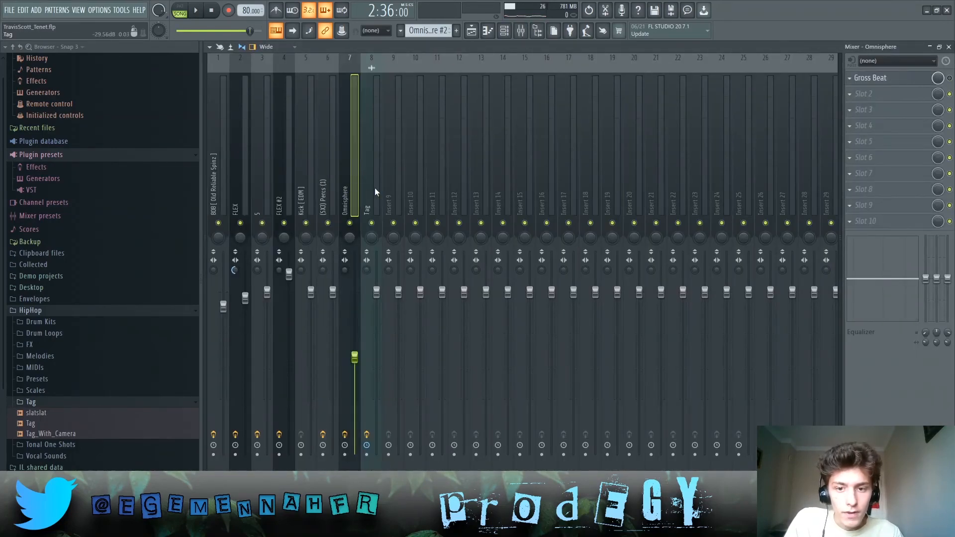
pyautogui.click(374, 187)
pyautogui.click(309, 194)
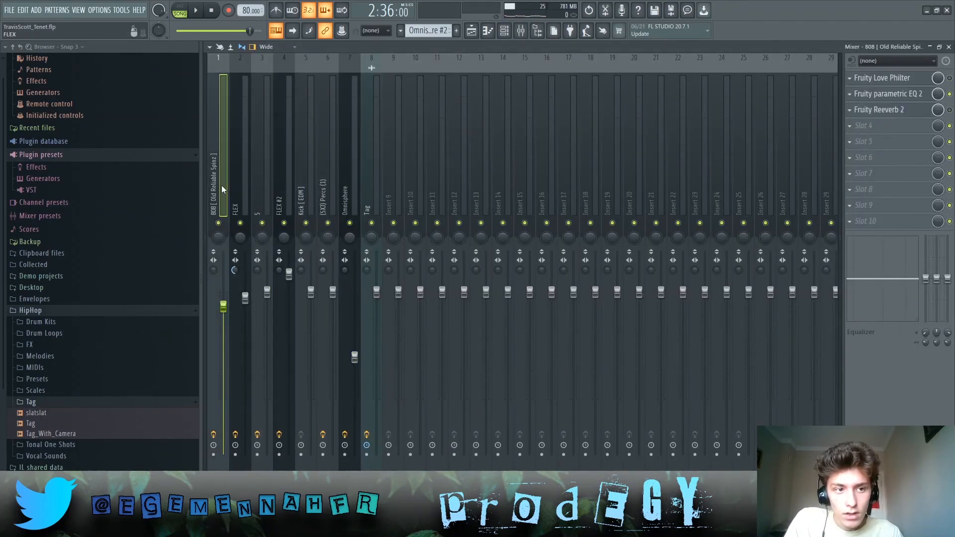
pyautogui.click(244, 197)
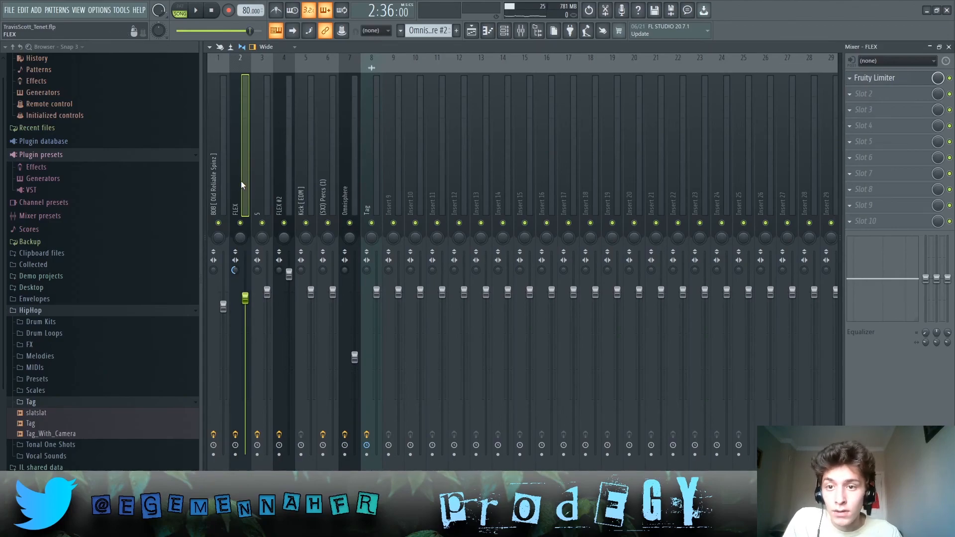
pyautogui.click(263, 178)
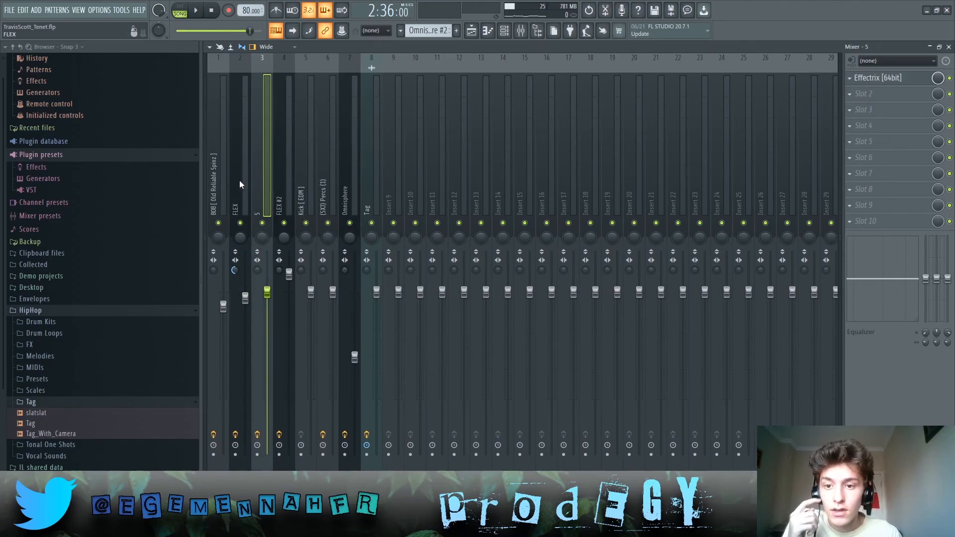
pyautogui.click(240, 181)
pyautogui.click(286, 183)
pyautogui.click(301, 185)
pyautogui.click(290, 185)
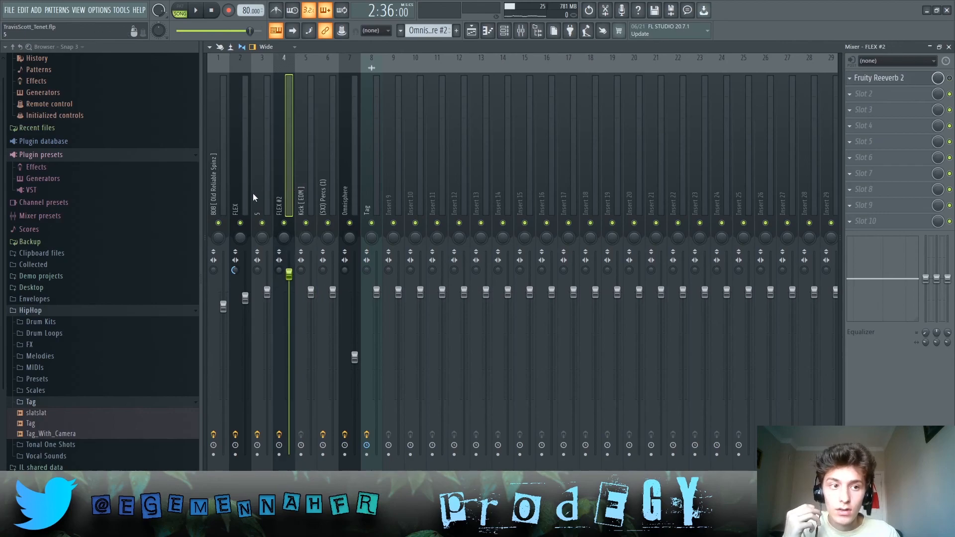
# - Return to the playlist to view the whole arrangement, select all clips and clear the selection
pyautogui.click(473, 33)
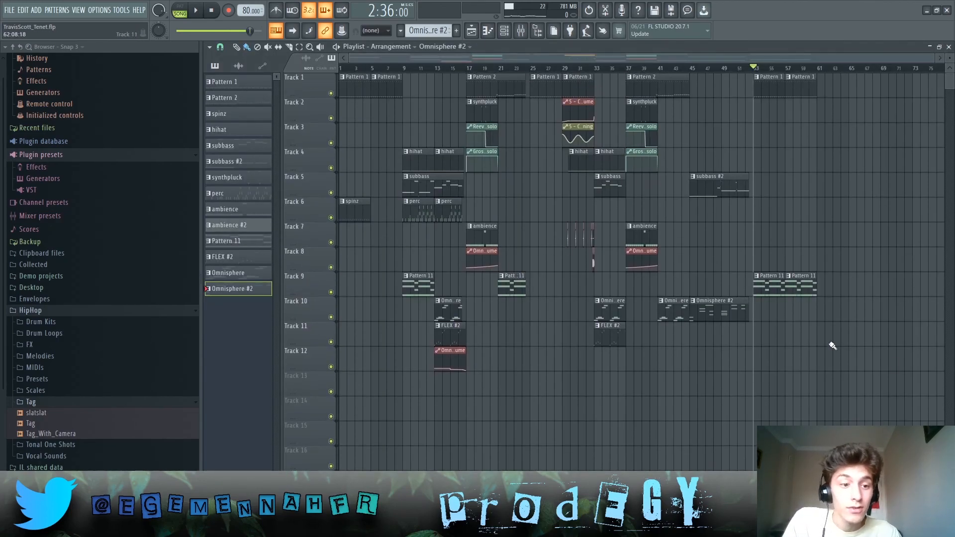
pyautogui.hotkey('ctrl', 'a')
pyautogui.keyDown('ctrl'); pyautogui.click(545, 227); pyautogui.keyUp('ctrl')
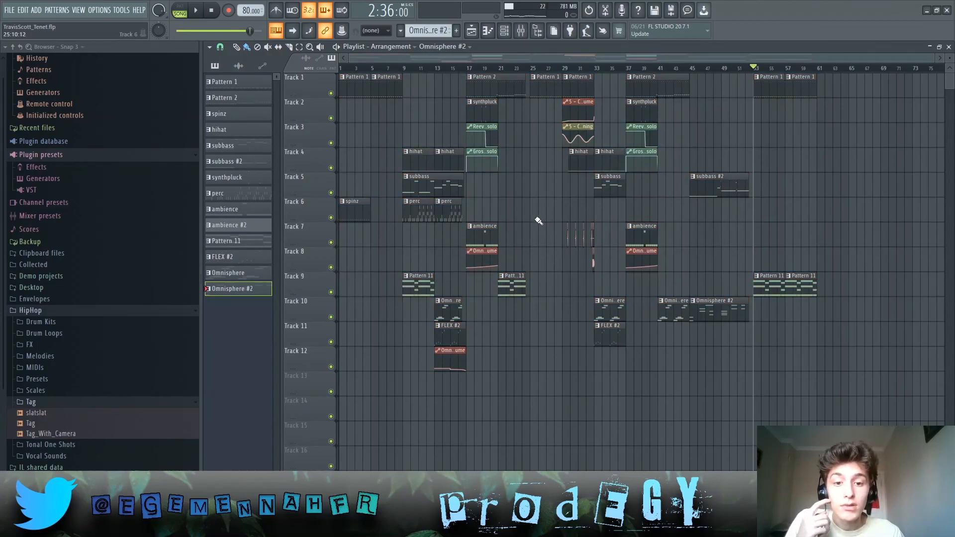